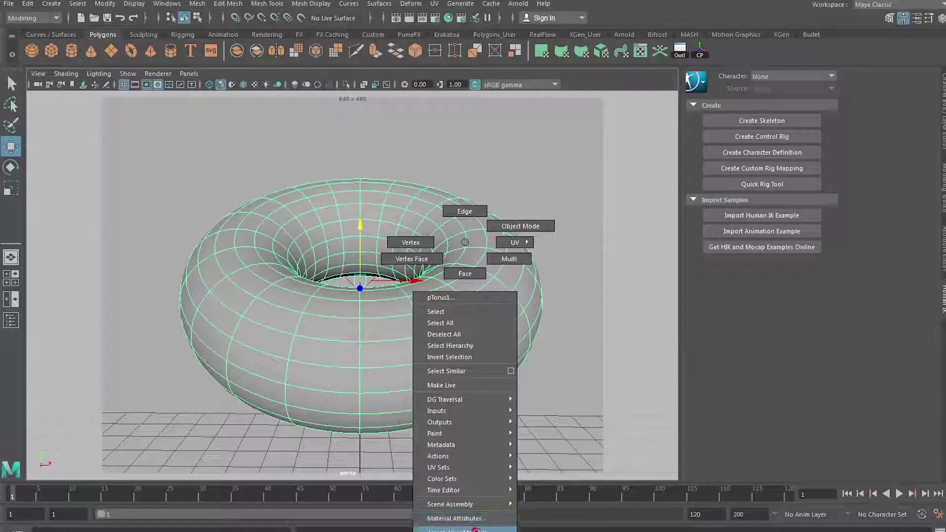
Step: Assign a new Arnold aiStandard material to the torus and show its shader attributes
{"action": "left_click", "coordinate": [349, 269]}
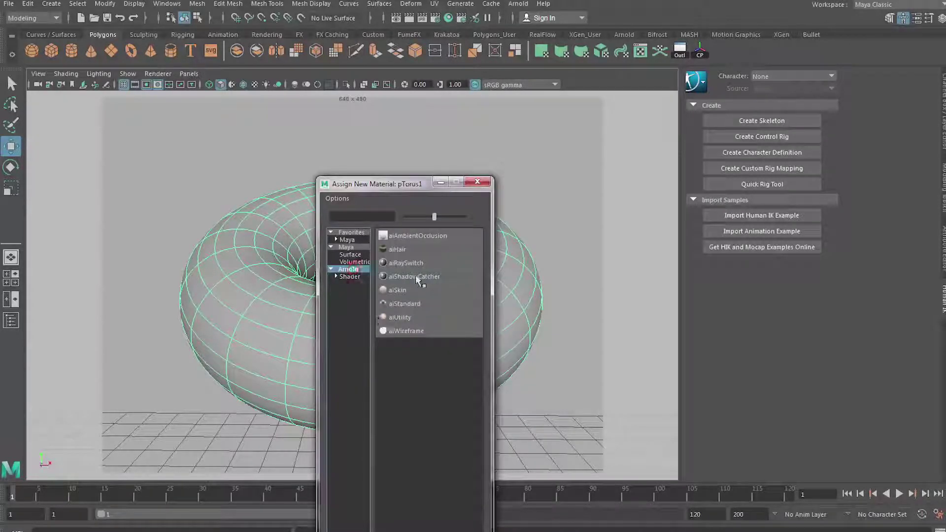
{"action": "left_click", "coordinate": [405, 304]}
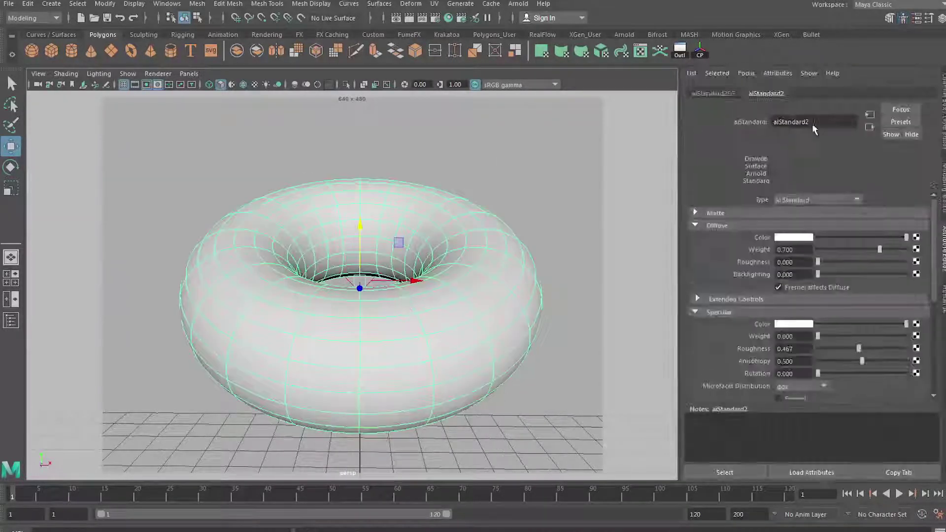
{"action": "left_click", "coordinate": [749, 94]}
{"action": "left_click", "coordinate": [837, 94]}
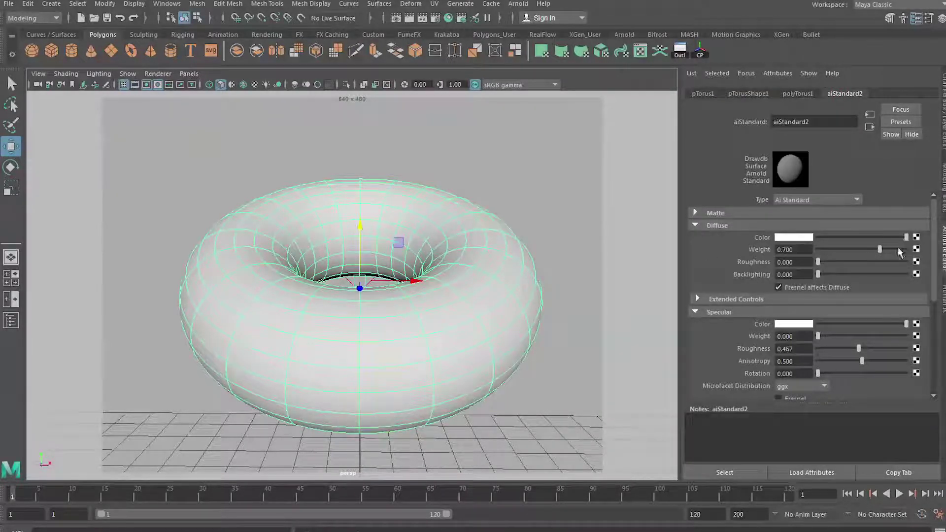
Step: Set the torus material's diffuse weight to 0 and start an interactive Arnold render, keeping the shader attributes in view
{"action": "left_click_drag", "start_coordinate": [881, 252], "coordinate": [795, 254]}
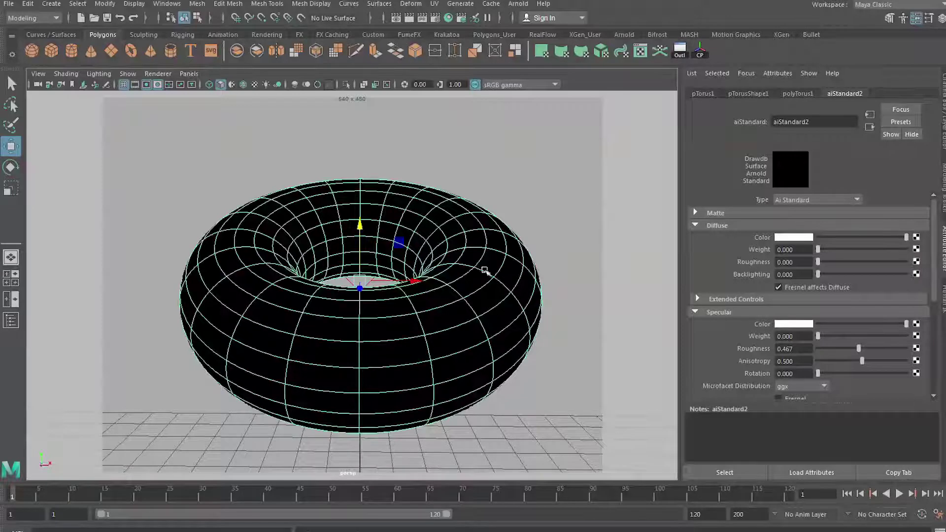
{"action": "left_click", "coordinate": [422, 17]}
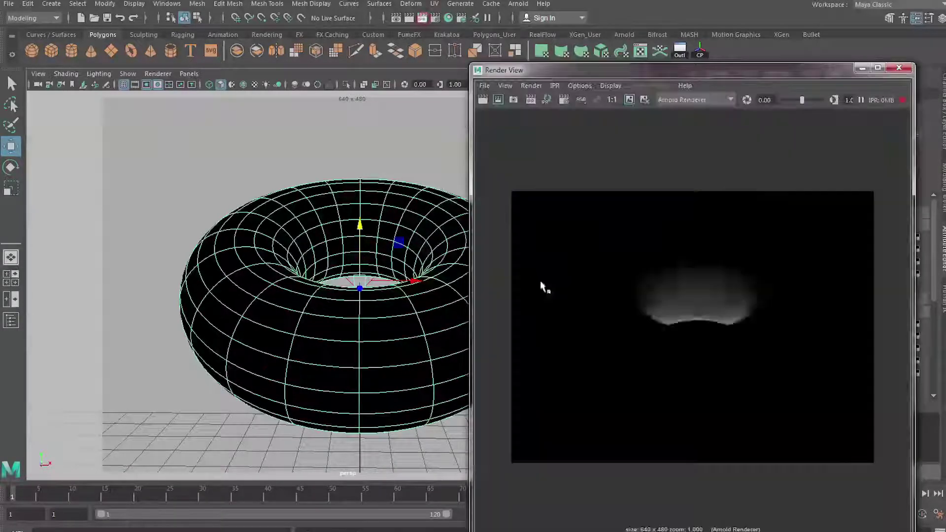
{"action": "left_click_drag", "start_coordinate": [723, 74], "coordinate": [368, 36]}
Step: Set the torus material's sub-surface scattering color to cyan and its weight to 1
{"action": "scroll", "coordinate": [740, 296], "scroll_direction": "down", "scroll_amount": 5}
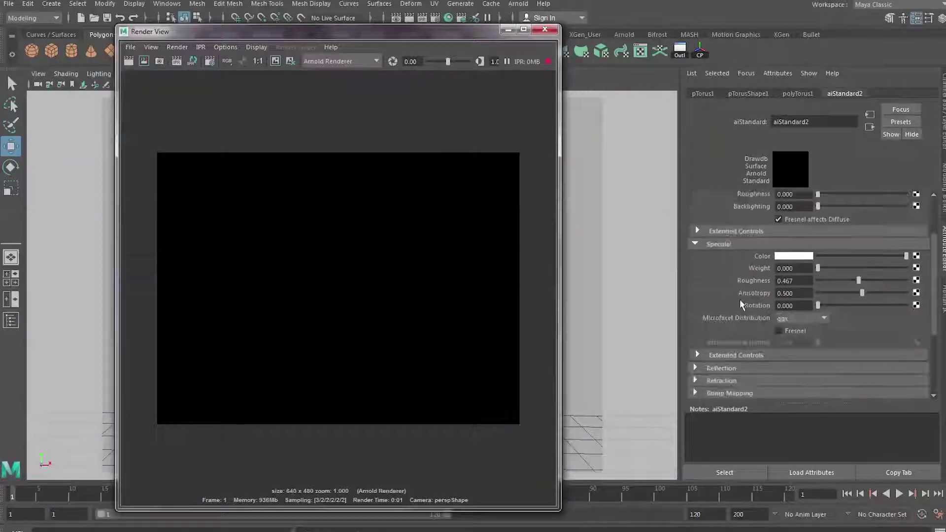
{"action": "left_click", "coordinate": [696, 304]}
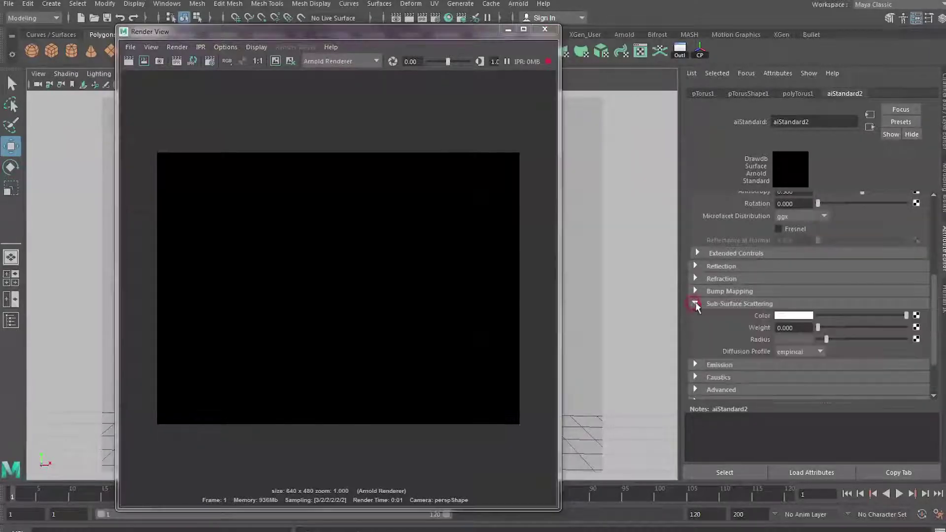
{"action": "left_click", "coordinate": [783, 315]}
{"action": "left_click", "coordinate": [771, 344]}
{"action": "left_click", "coordinate": [784, 356]}
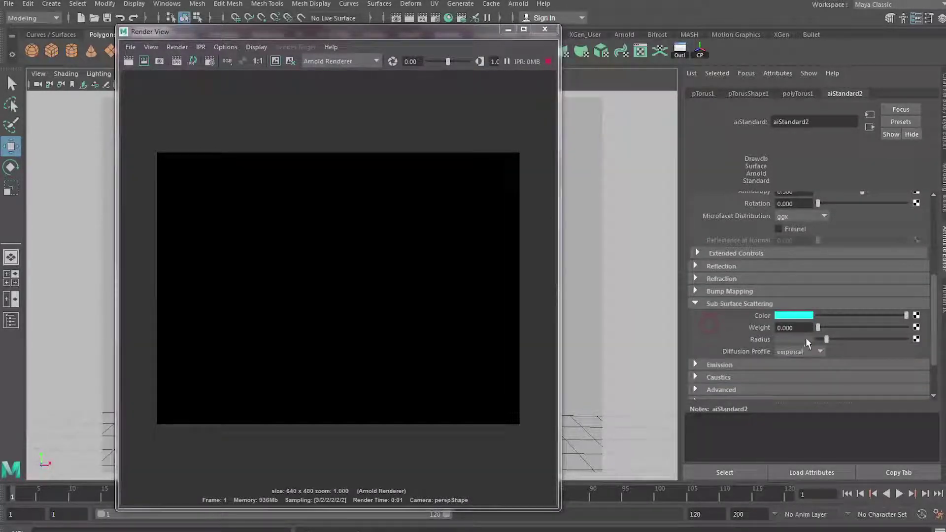
{"action": "left_click_drag", "start_coordinate": [818, 330], "coordinate": [919, 329]}
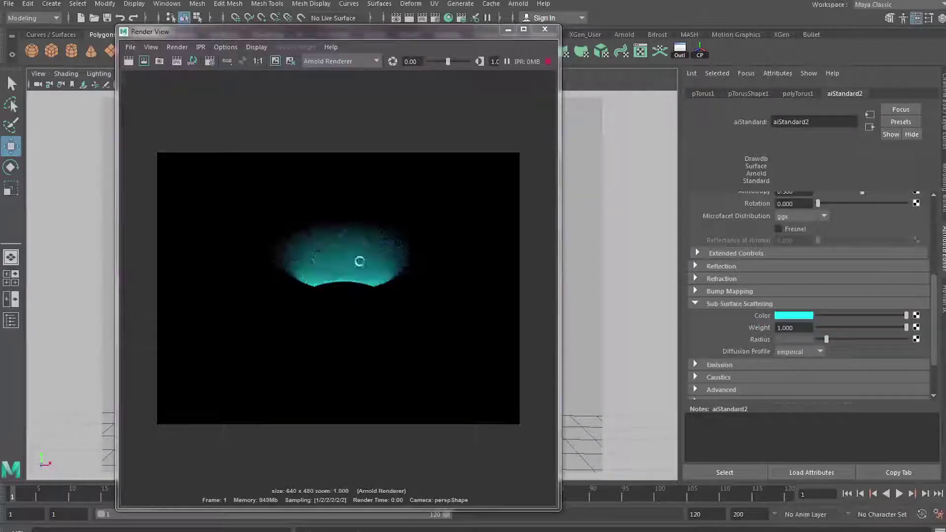
Step: Raise the torus material's sub-surface scattering radius to a near-white value
{"action": "left_click_drag", "start_coordinate": [296, 31], "coordinate": [629, 35]}
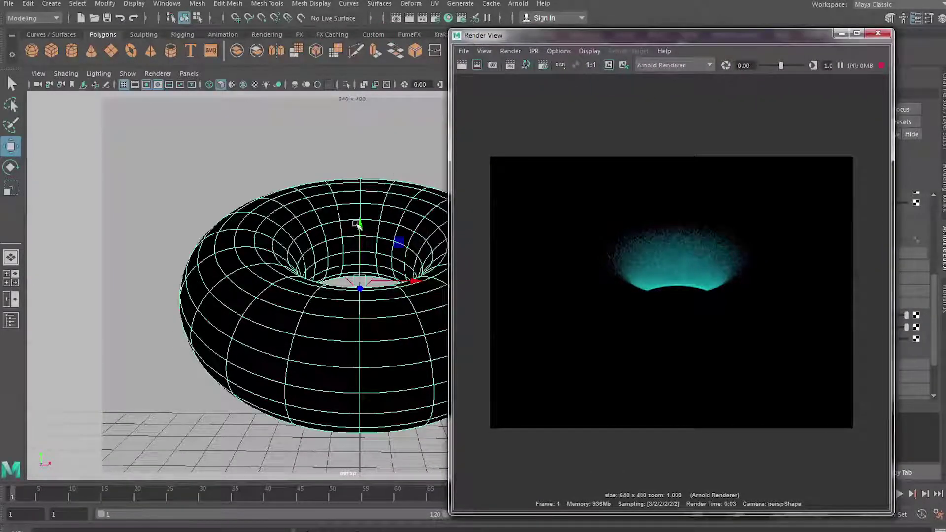
{"action": "left_click_drag", "start_coordinate": [690, 36], "coordinate": [304, 37]}
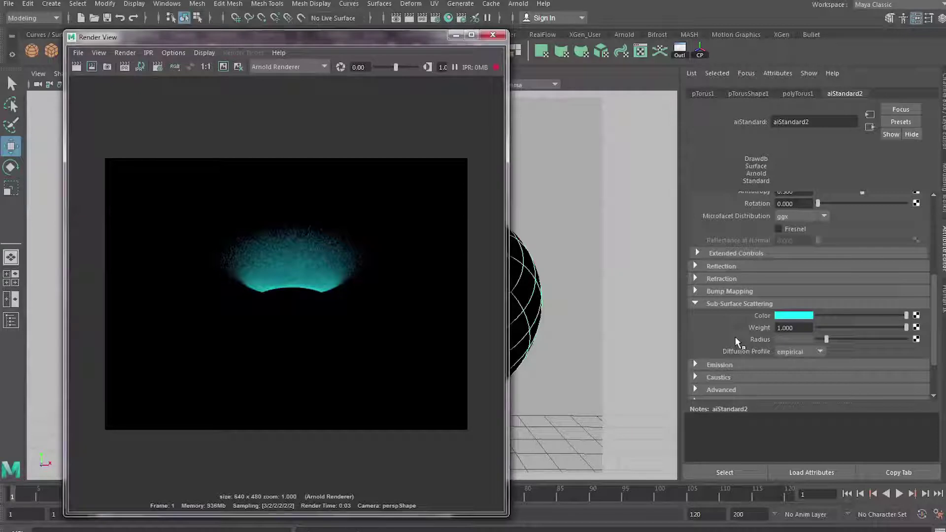
{"action": "scroll", "coordinate": [737, 341], "scroll_direction": "down", "scroll_amount": 2}
{"action": "left_click_drag", "start_coordinate": [826, 309], "coordinate": [894, 306]}
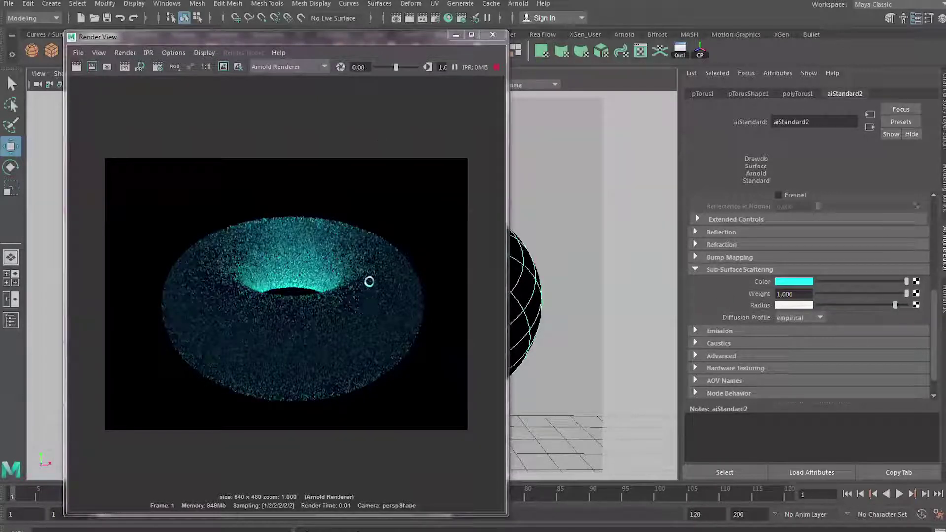
Step: Compare the scattered light in the render with the torus in the viewport
{"action": "left_click_drag", "start_coordinate": [321, 37], "coordinate": [700, 34]}
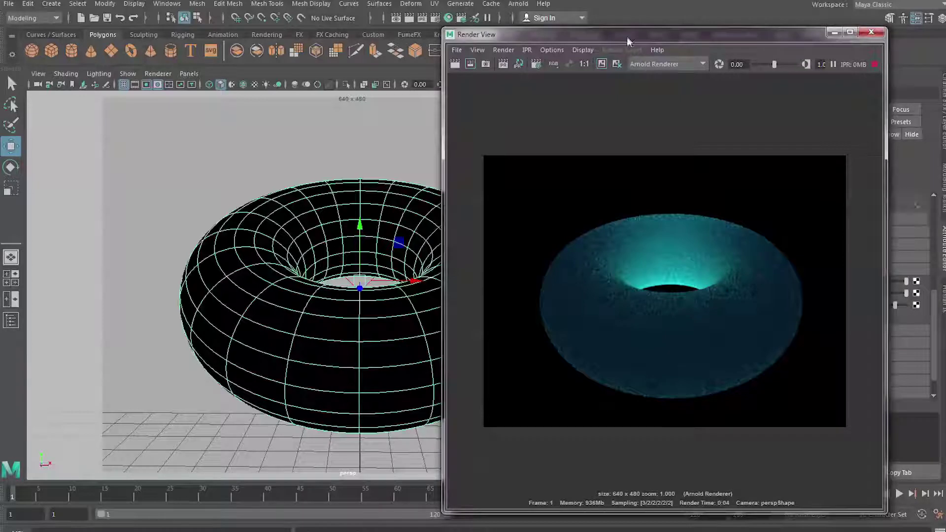
{"action": "left_click_drag", "start_coordinate": [628, 40], "coordinate": [657, 38]}
{"action": "mouse_move", "coordinate": [401, 309]}
{"action": "left_mouse_down", "text": "alt"}
{"action": "mouse_move", "coordinate": [275, 308]}
{"action": "mouse_move", "coordinate": [404, 318]}
{"action": "left_mouse_up", "text": "alt"}
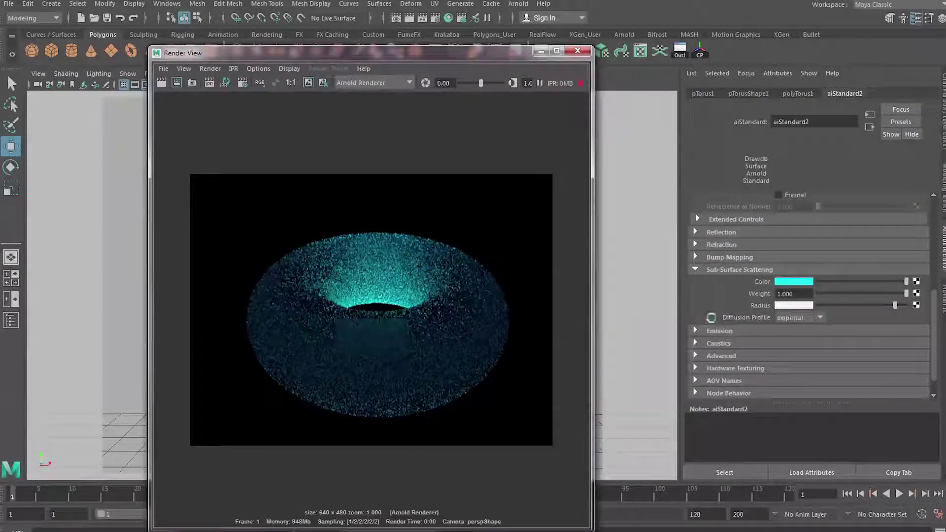
Step: Try the cubic diffusion profile for the sub-surface scattering, and return to empirical
{"action": "left_click", "coordinate": [816, 318]}
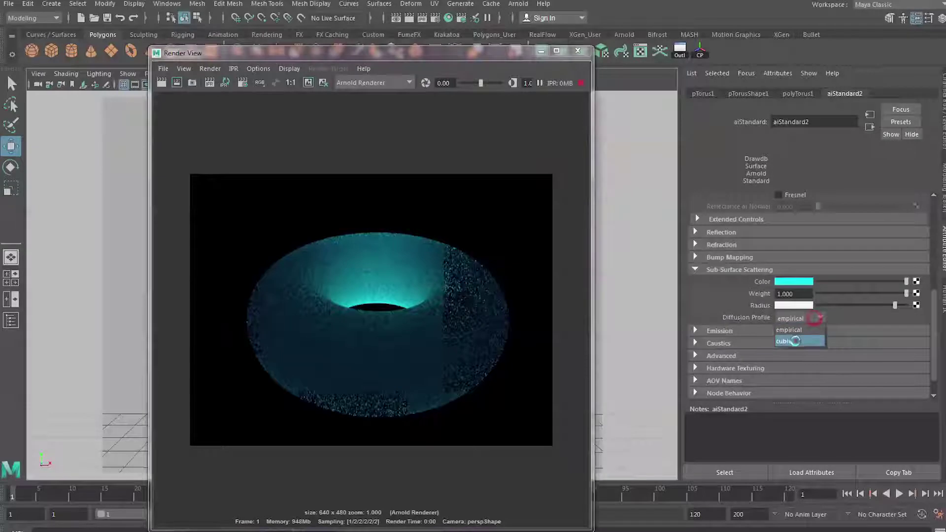
{"action": "left_click", "coordinate": [796, 341]}
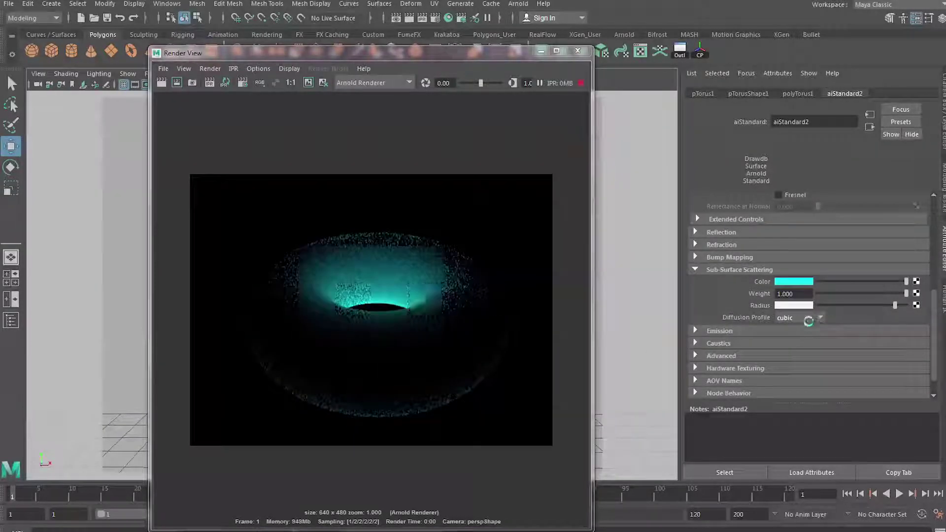
{"action": "left_click", "coordinate": [811, 317]}
{"action": "left_click", "coordinate": [807, 329]}
{"action": "mouse_move", "coordinate": [907, 294]}
{"action": "left_mouse_down"}
{"action": "mouse_move", "coordinate": [797, 299]}
{"action": "mouse_move", "coordinate": [909, 294]}
{"action": "left_mouse_up"}
Step: Set the torus material's diffuse color to green and its diffuse weight to 1
{"action": "scroll", "coordinate": [771, 250], "scroll_direction": "up", "scroll_amount": 8}
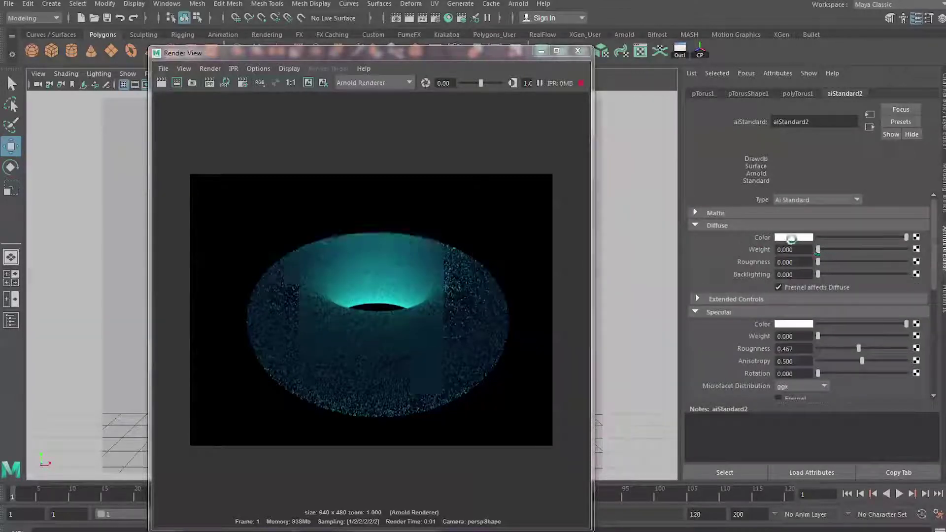
{"action": "left_click", "coordinate": [791, 239]}
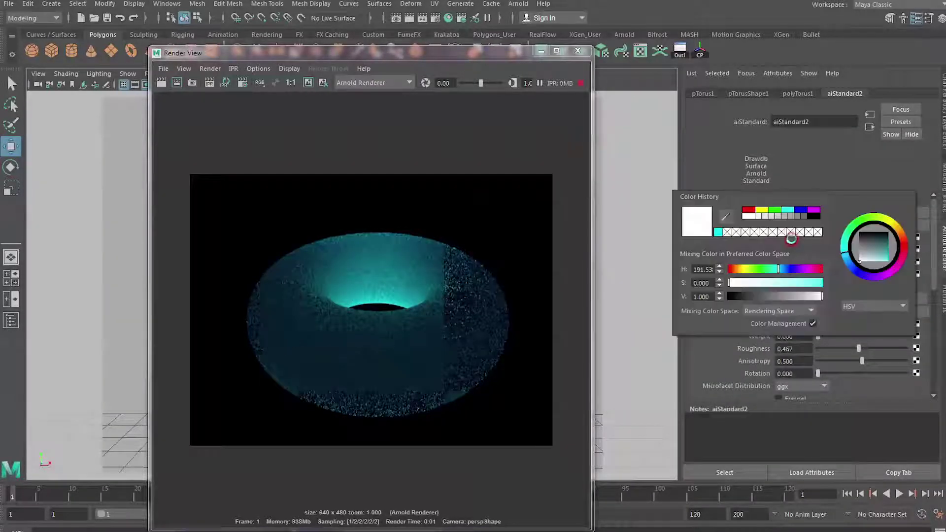
{"action": "left_click", "coordinate": [775, 284]}
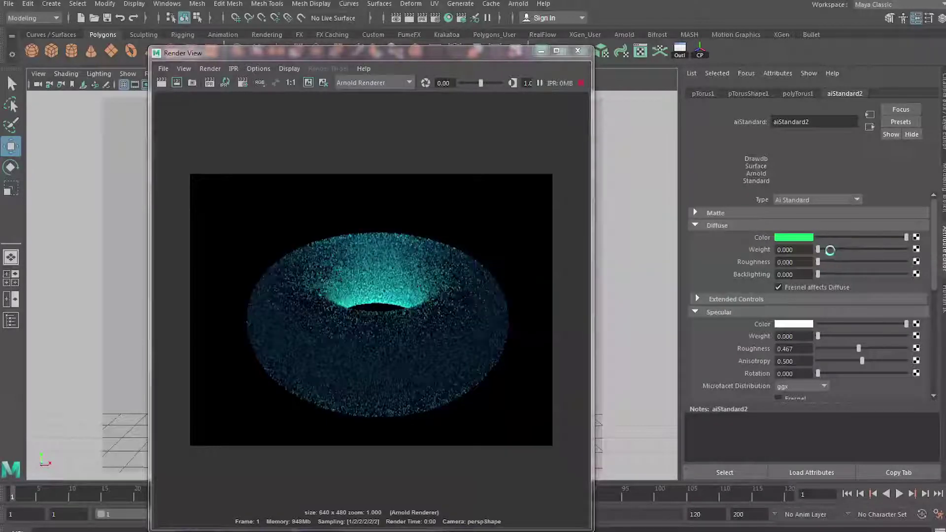
{"action": "left_click_drag", "start_coordinate": [830, 250], "coordinate": [934, 254]}
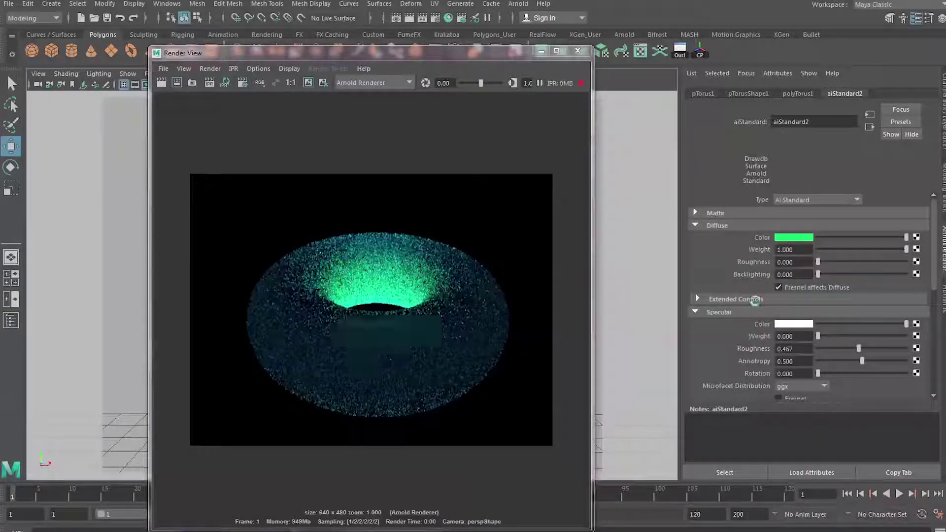
Step: Set the torus material's specular weight to 0.260 and check the highlight in the render
{"action": "scroll", "coordinate": [720, 355], "scroll_direction": "down", "scroll_amount": 3}
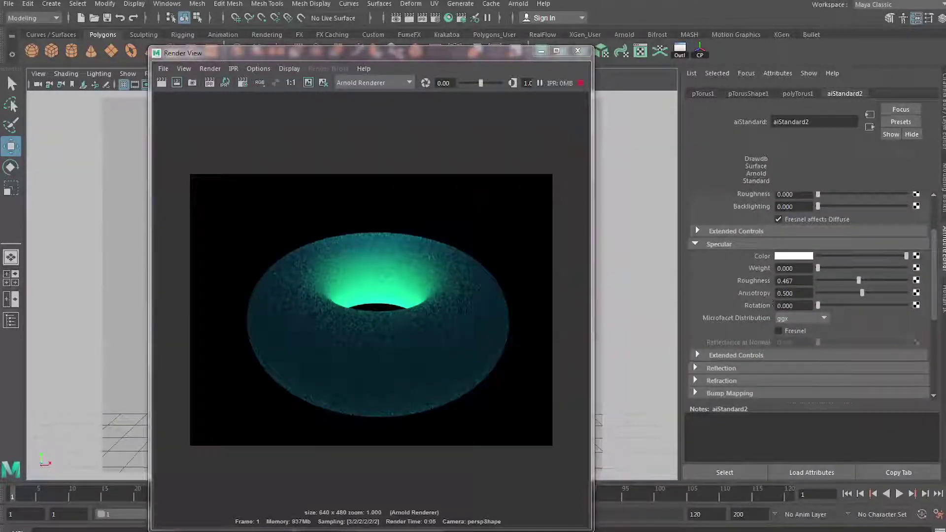
{"action": "left_click_drag", "start_coordinate": [819, 266], "coordinate": [842, 268]}
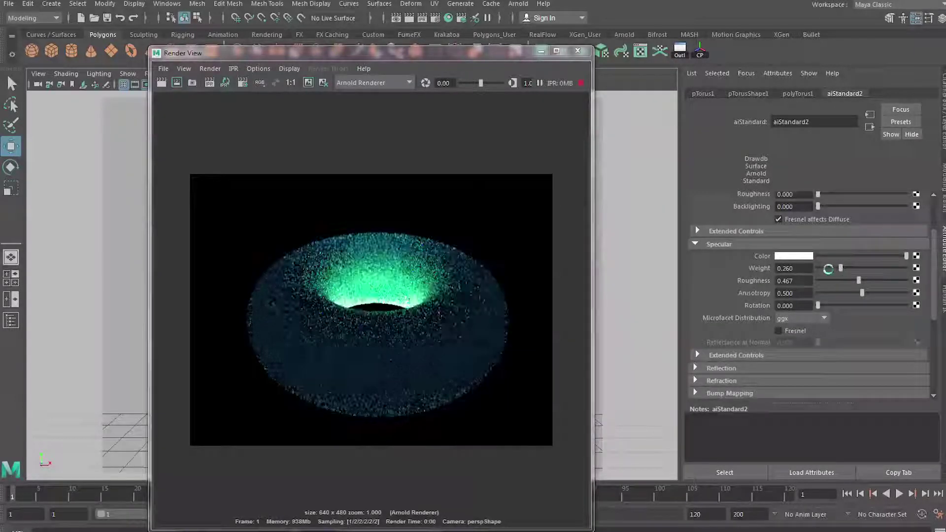
{"action": "left_click_drag", "start_coordinate": [385, 59], "coordinate": [713, 54]}
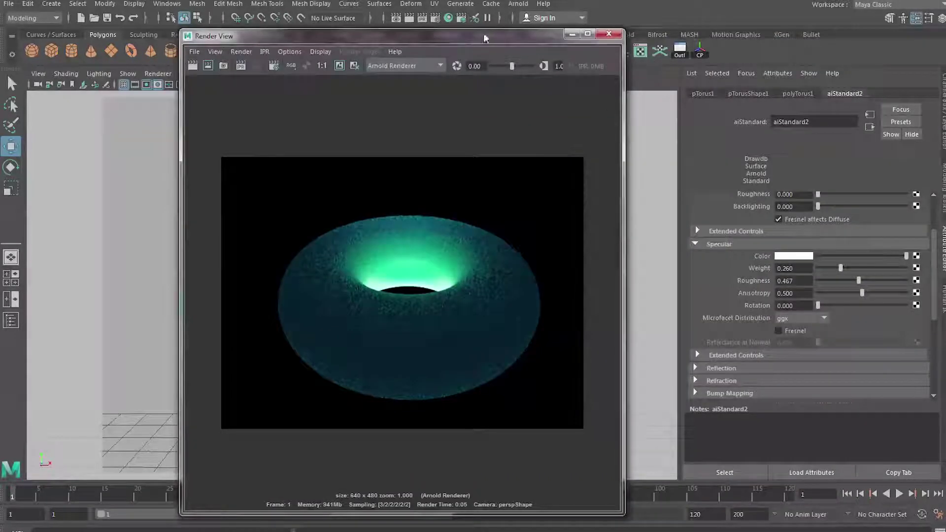
{"action": "left_click_drag", "start_coordinate": [486, 38], "coordinate": [429, 46]}
{"action": "scroll", "coordinate": [740, 289], "scroll_direction": "down", "scroll_amount": 4}
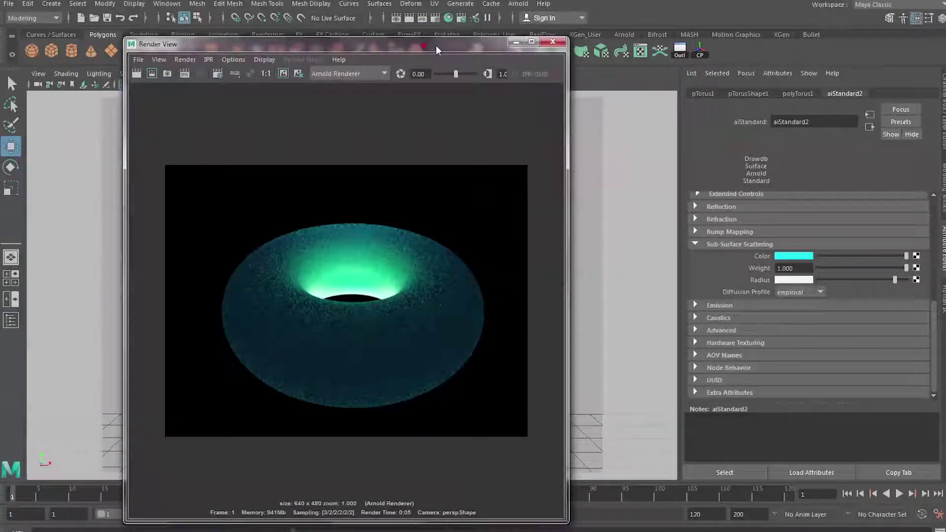
{"action": "left_click_drag", "start_coordinate": [424, 49], "coordinate": [454, 46]}
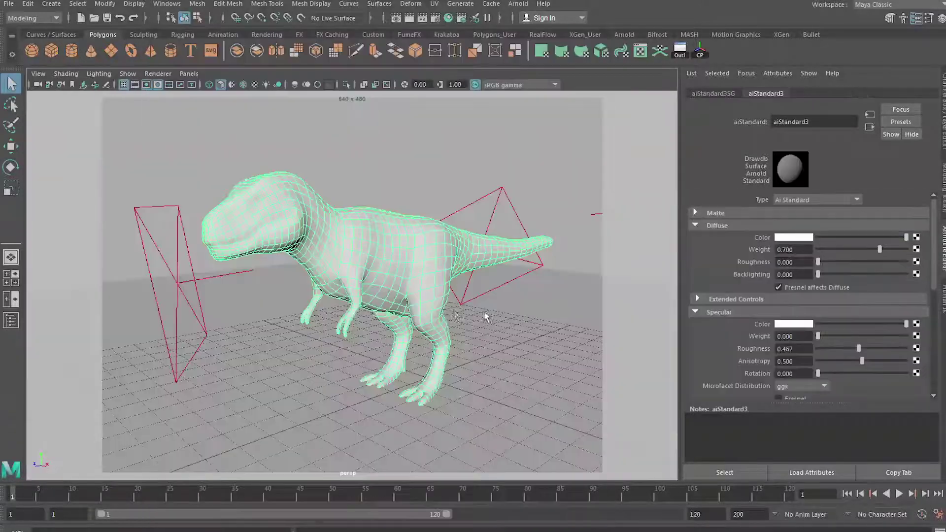
Step: Render the current frame of the dinosaur scene, inspect the image up close and close the render window
{"action": "mouse_move", "coordinate": [418, 259]}
{"action": "left_mouse_down", "text": "alt"}
{"action": "mouse_move", "coordinate": [444, 268]}
{"action": "mouse_move", "coordinate": [407, 261]}
{"action": "mouse_move", "coordinate": [417, 261]}
{"action": "left_mouse_up", "text": "alt"}
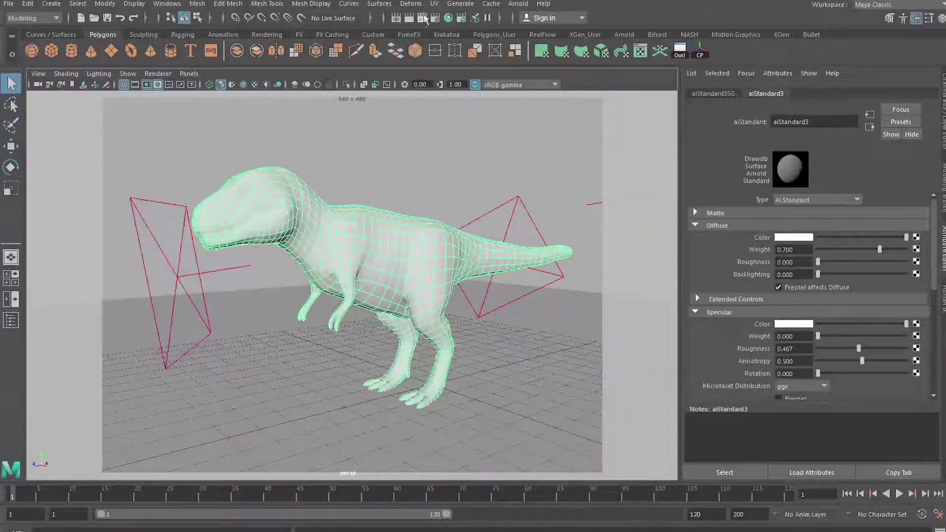
{"action": "left_click", "coordinate": [409, 18]}
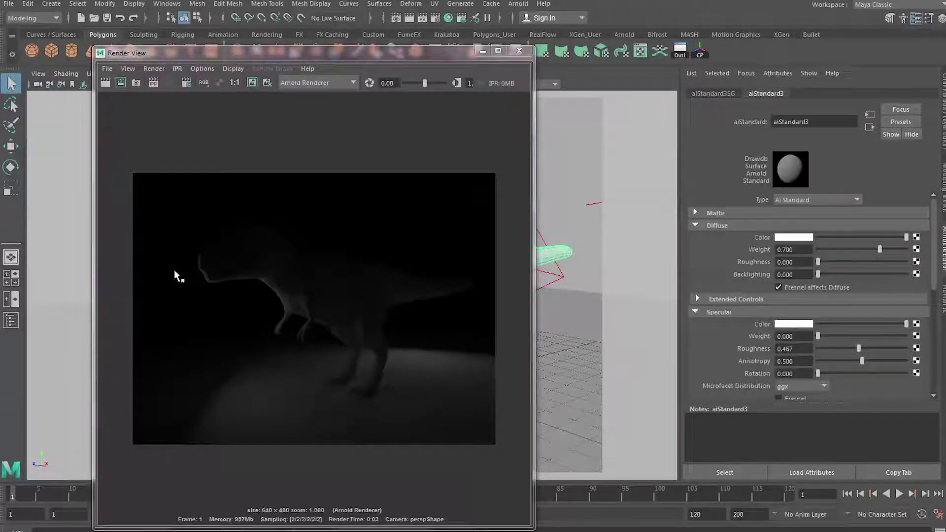
{"action": "right_click_drag", "start_coordinate": [327, 299], "coordinate": [338, 310], "text": "alt"}
{"action": "middle_click_drag", "start_coordinate": [303, 296], "coordinate": [190, 296], "text": "alt"}
{"action": "key", "text": "f"}
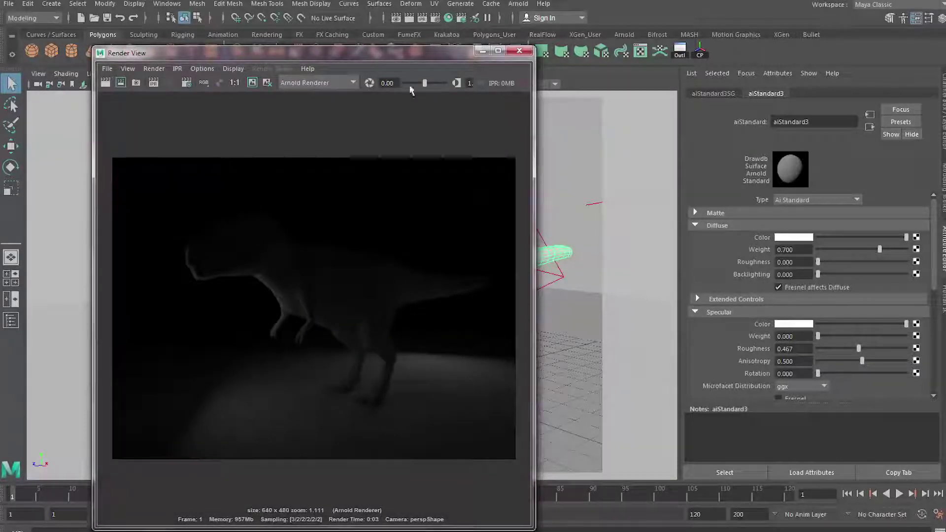
{"action": "left_click", "coordinate": [519, 51]}
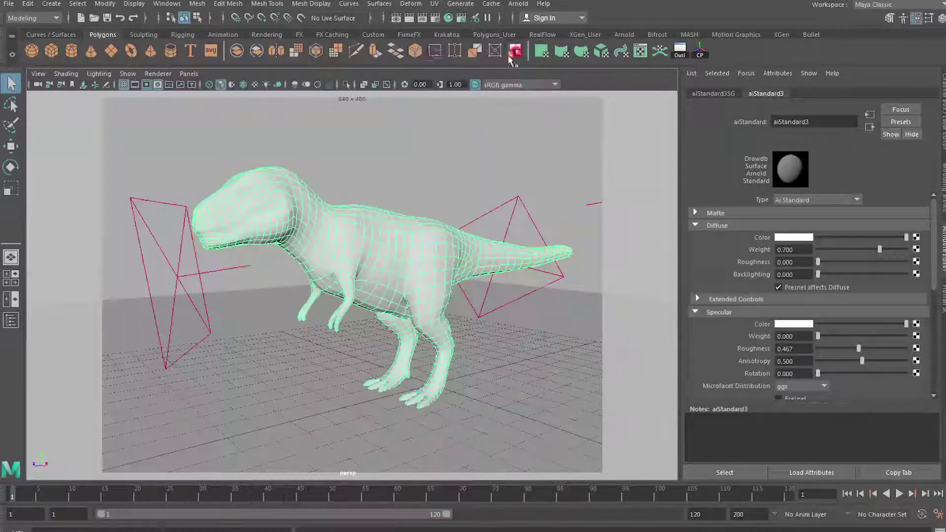
Step: Start an interactive Arnold render of the dinosaur and set its material's diffuse weight to 0
{"action": "left_click", "coordinate": [422, 18]}
{"action": "left_click_drag", "start_coordinate": [379, 74], "coordinate": [378, 54]}
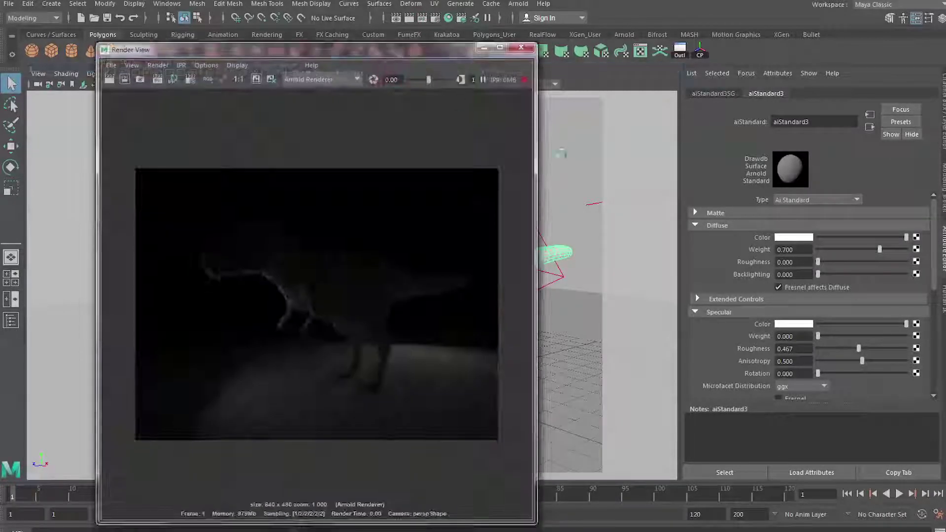
{"action": "left_click_drag", "start_coordinate": [878, 250], "coordinate": [784, 250]}
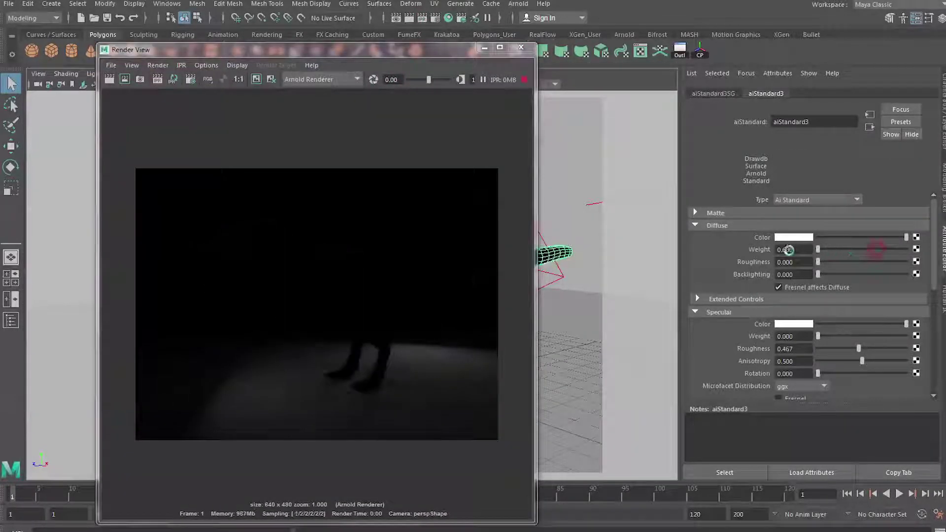
Step: Set the dinosaur material's sub-surface scattering color to purple and its weight to 1, enlarging the render to check it
{"action": "scroll", "coordinate": [719, 319], "scroll_direction": "down", "scroll_amount": 5}
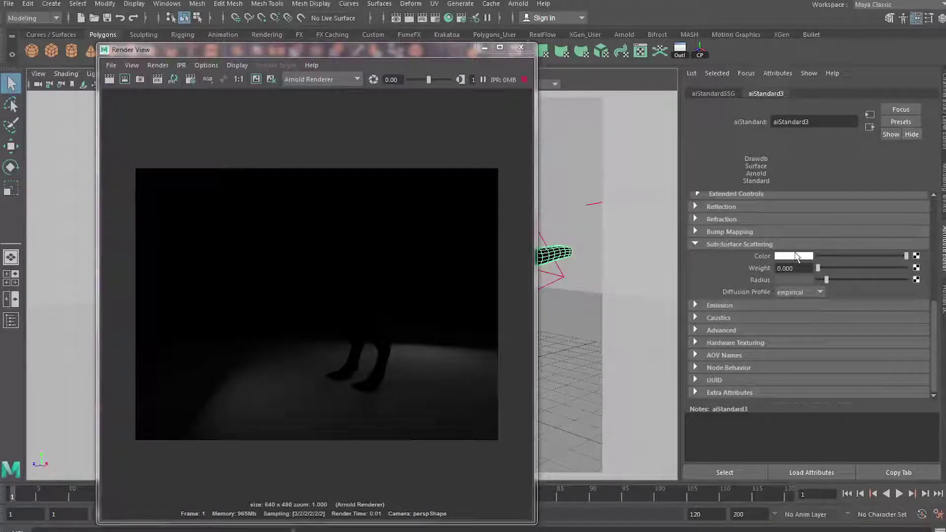
{"action": "left_click", "coordinate": [798, 256]}
{"action": "left_click_drag", "start_coordinate": [792, 286], "coordinate": [829, 299]}
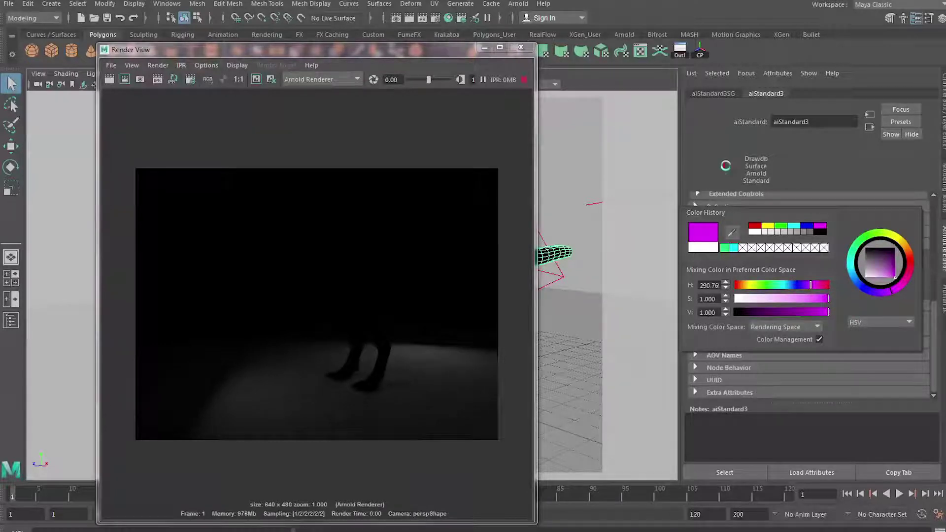
{"action": "left_click", "coordinate": [723, 166]}
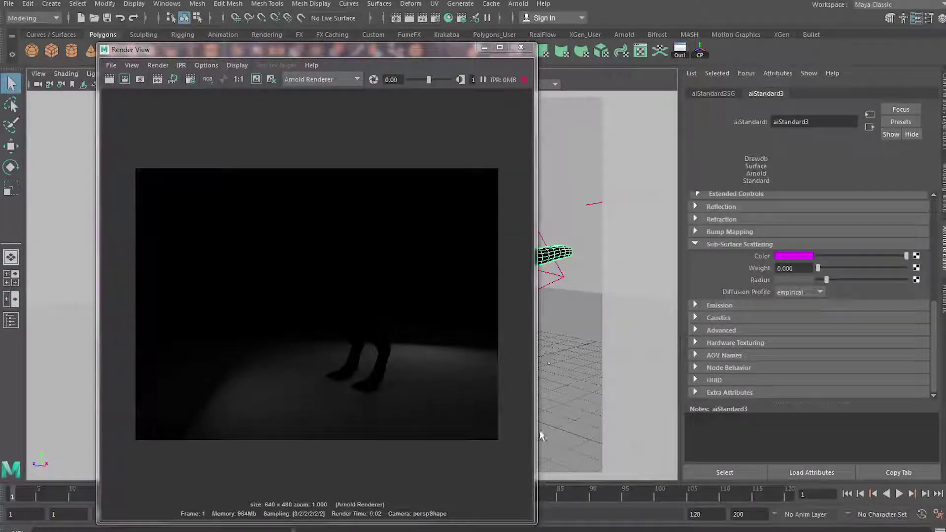
{"action": "left_click_drag", "start_coordinate": [536, 522], "coordinate": [595, 529]}
{"action": "left_click_drag", "start_coordinate": [818, 269], "coordinate": [919, 269]}
{"action": "scroll", "coordinate": [368, 322], "scroll_direction": "up", "scroll_amount": 3}
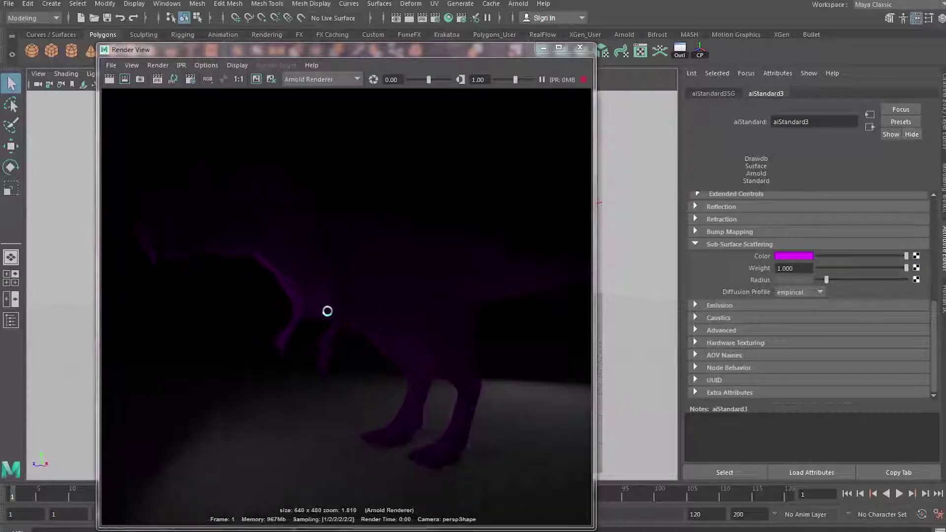
Step: Raise the dinosaur material's sub-surface scattering radius to full white and check the render
{"action": "scroll", "coordinate": [469, 326], "scroll_direction": "down", "scroll_amount": 2}
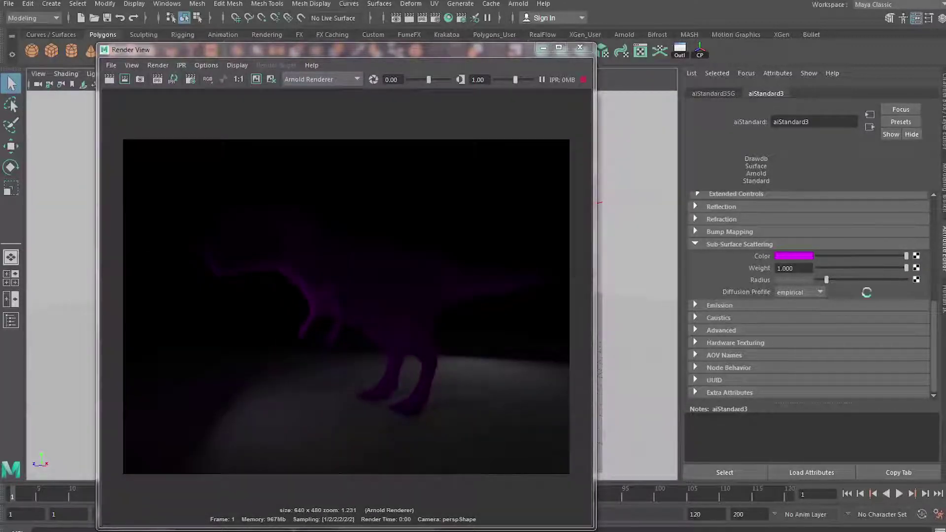
{"action": "left_click_drag", "start_coordinate": [828, 279], "coordinate": [942, 279]}
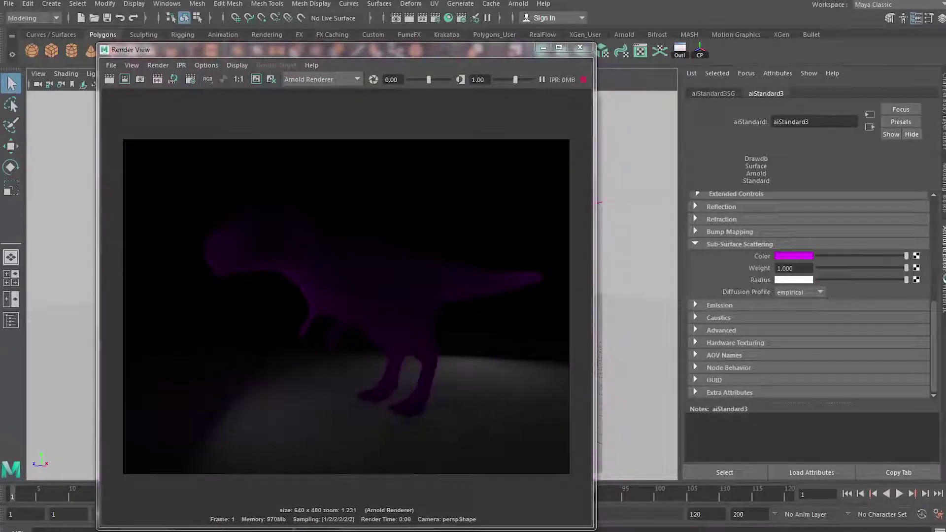
{"action": "left_click_drag", "start_coordinate": [372, 58], "coordinate": [404, 79]}
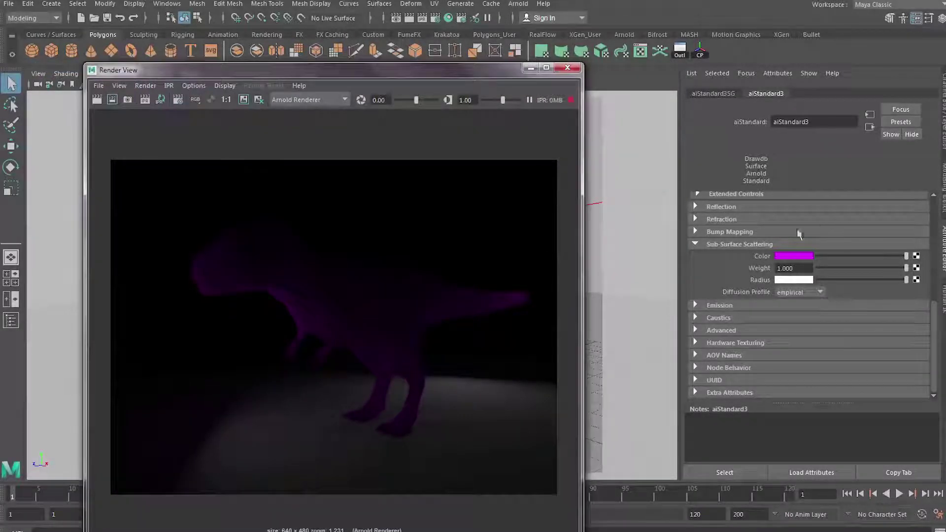
Step: Set the dinosaur material's diffuse color to saturated yellow and its diffuse weight to 1
{"action": "scroll", "coordinate": [799, 234], "scroll_direction": "up", "scroll_amount": 5}
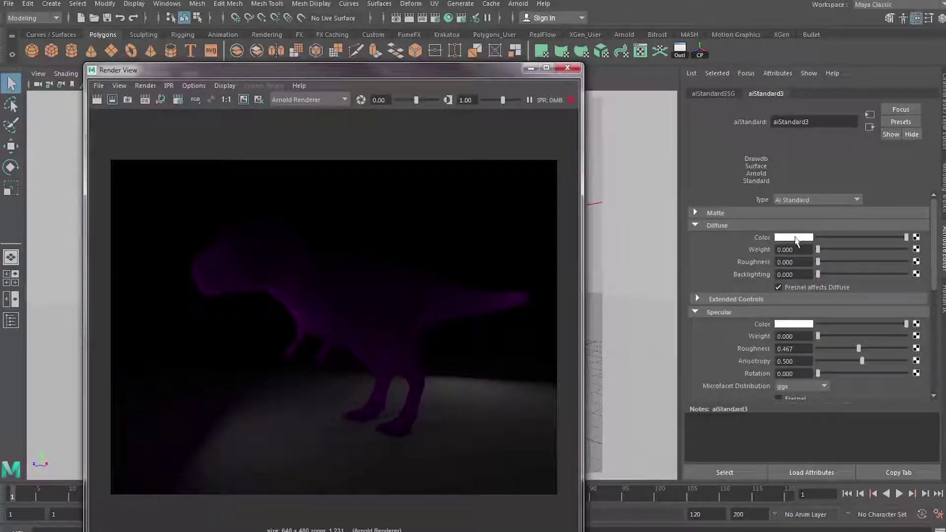
{"action": "left_click", "coordinate": [790, 241]}
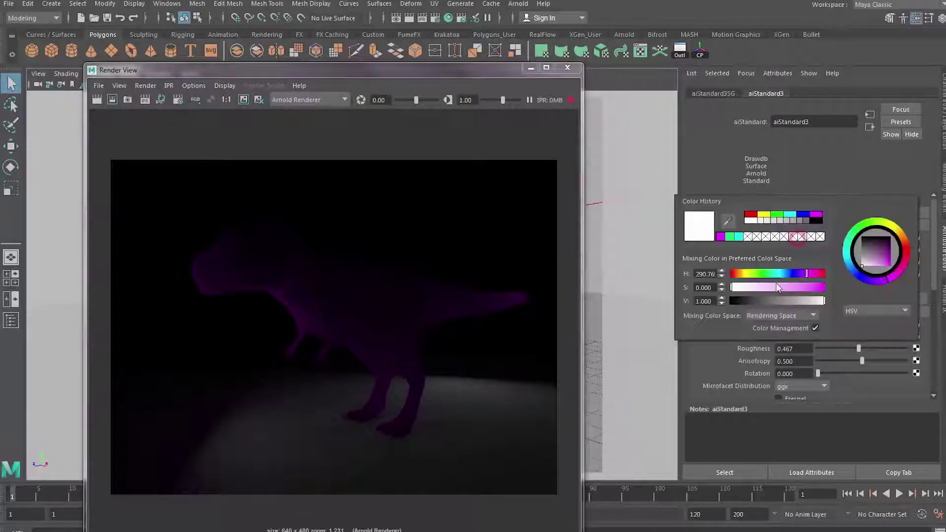
{"action": "left_click", "coordinate": [747, 275]}
{"action": "left_click_drag", "start_coordinate": [762, 288], "coordinate": [821, 302]}
{"action": "left_click", "coordinate": [705, 173]}
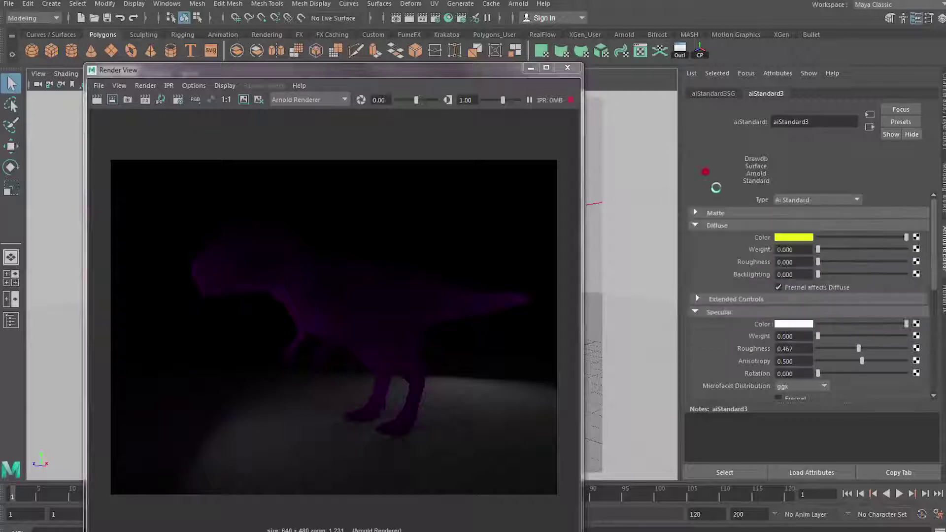
{"action": "left_click_drag", "start_coordinate": [823, 254], "coordinate": [941, 256]}
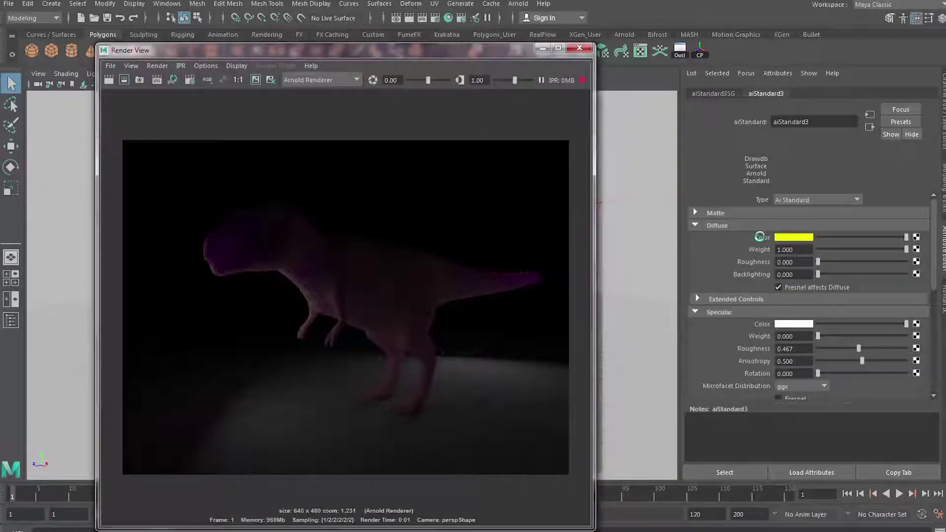
Step: Change the dinosaur material's diffuse color to cyan and enlarge the render window to view the result
{"action": "left_click", "coordinate": [801, 239]}
{"action": "left_click", "coordinate": [789, 271]}
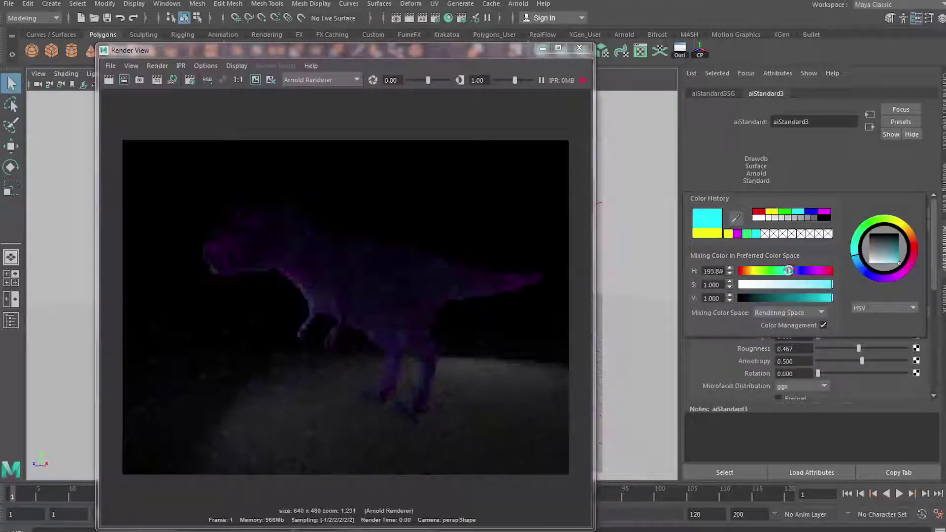
{"action": "left_click", "coordinate": [718, 168]}
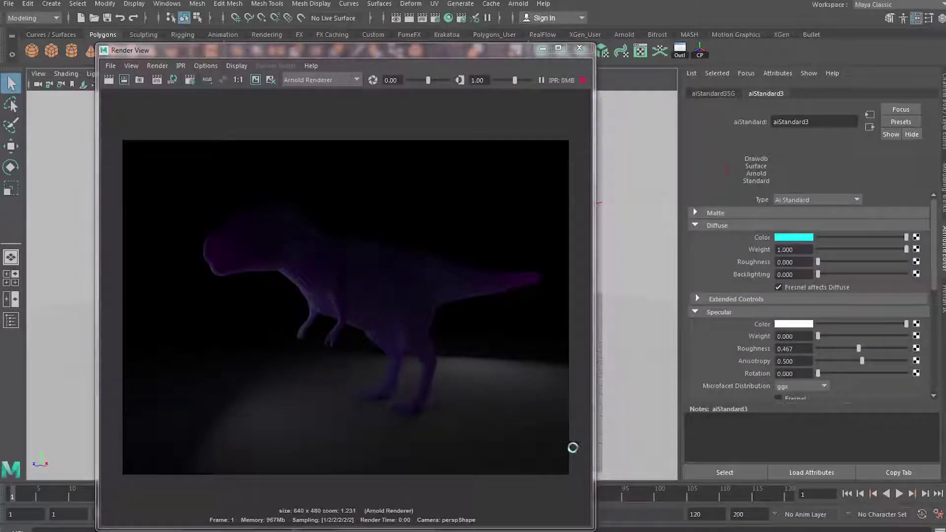
{"action": "left_click_drag", "start_coordinate": [591, 528], "coordinate": [647, 531]}
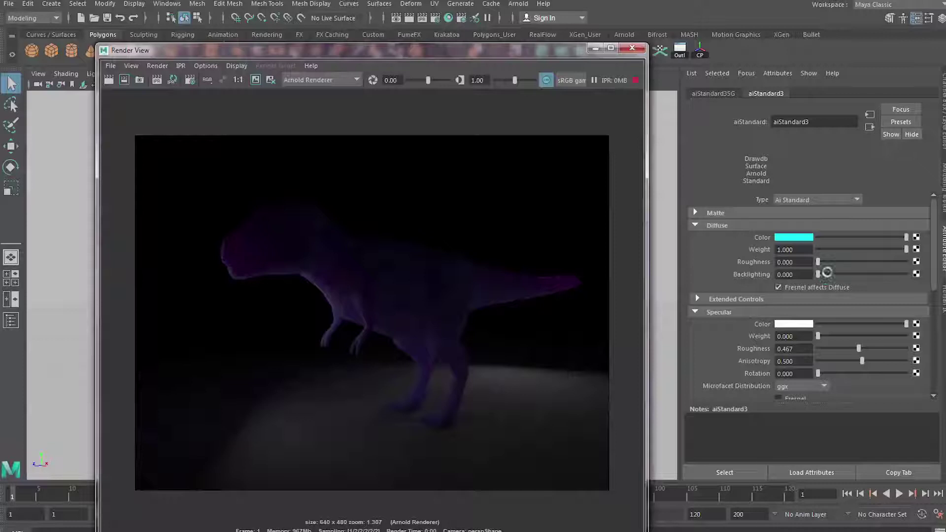
Step: Try a sub-surface scattering weight of 2 on the dinosaur material, then set it back to 1
{"action": "scroll", "coordinate": [713, 320], "scroll_direction": "down", "scroll_amount": 6}
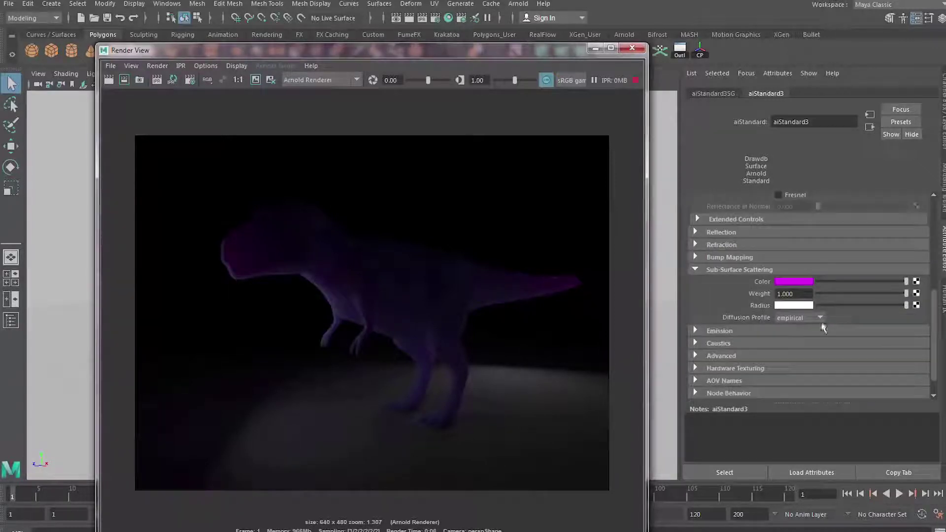
{"action": "left_click_drag", "start_coordinate": [801, 294], "coordinate": [711, 295]}
{"action": "type", "text": "2"}
{"action": "key", "text": "Return"}
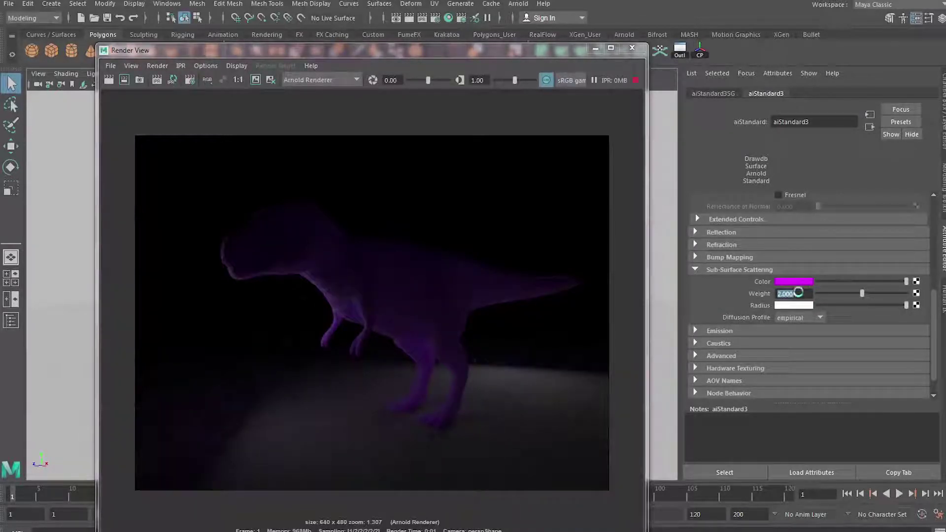
{"action": "key", "text": "Return"}
Step: Set the dinosaur material's specular weight to 0.675 and render the current frame
{"action": "scroll", "coordinate": [726, 306], "scroll_direction": "up", "scroll_amount": 10}
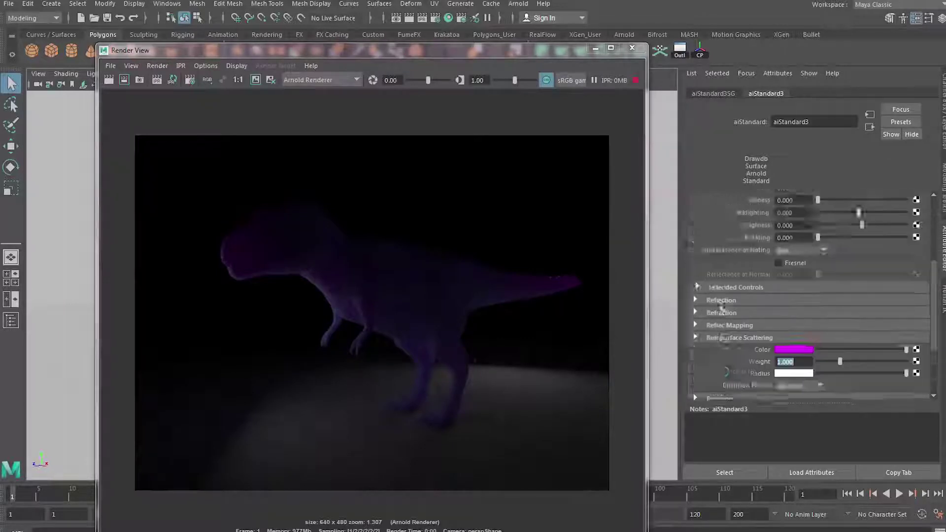
{"action": "left_click_drag", "start_coordinate": [818, 336], "coordinate": [878, 337]}
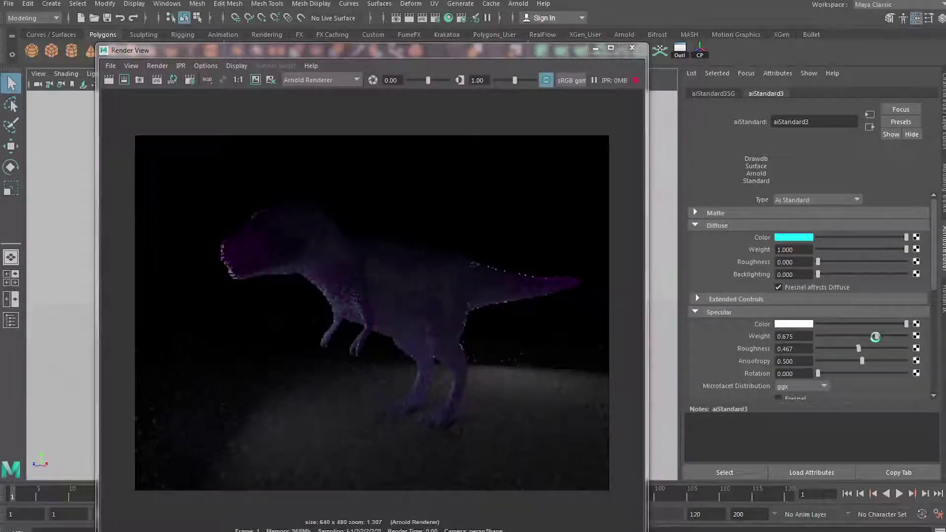
{"action": "left_click_drag", "start_coordinate": [390, 49], "coordinate": [388, 30]}
{"action": "left_click", "coordinate": [109, 63]}
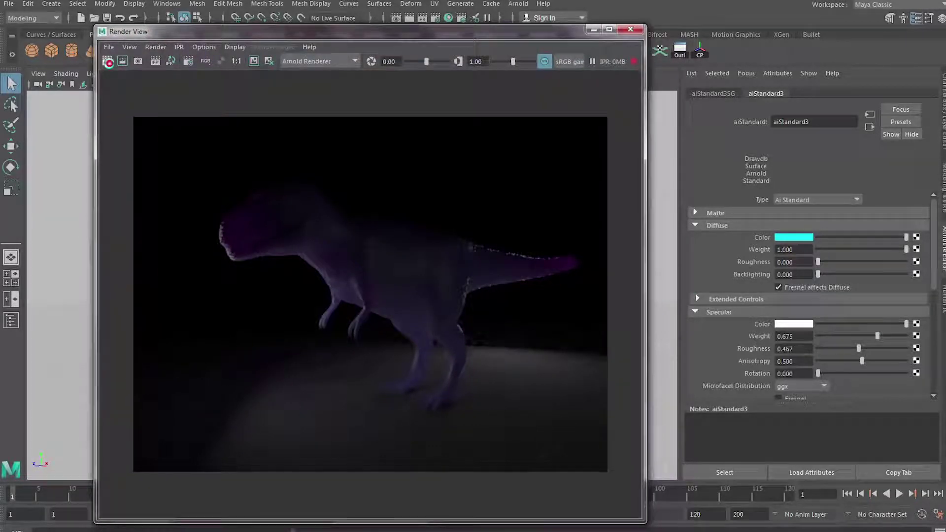
Step: Inspect the dinosaur's highlights and scattering up close in the finished render
{"action": "left_click", "coordinate": [368, 285]}
{"action": "scroll", "coordinate": [374, 295], "scroll_direction": "up", "scroll_amount": 2}
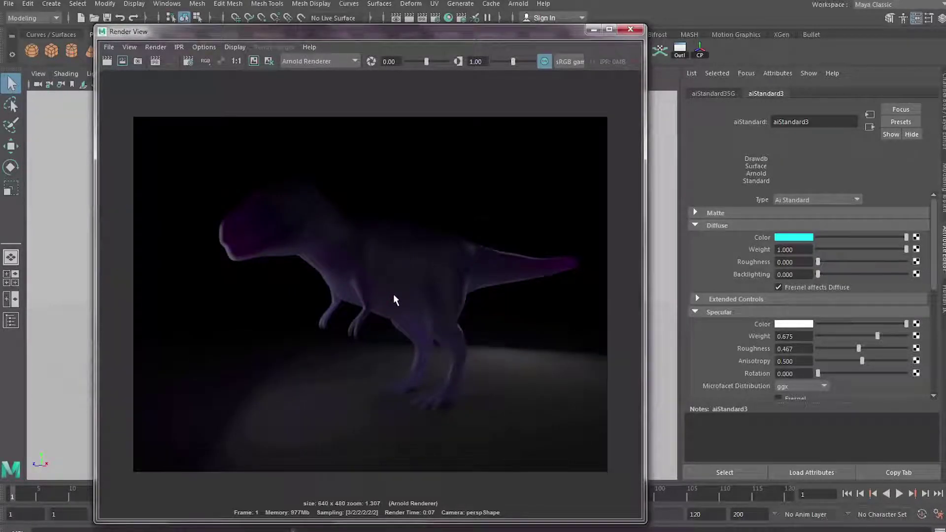
{"action": "scroll", "coordinate": [452, 302], "scroll_direction": "up", "scroll_amount": 2}
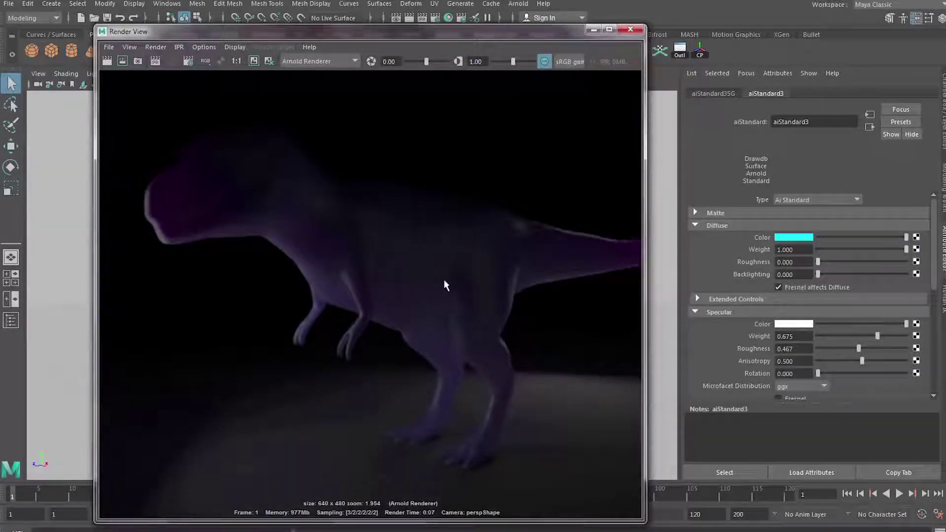
{"action": "middle_click_drag", "start_coordinate": [446, 285], "coordinate": [430, 280], "text": "alt"}
{"action": "middle_click_drag", "start_coordinate": [348, 296], "coordinate": [453, 292], "text": "alt"}
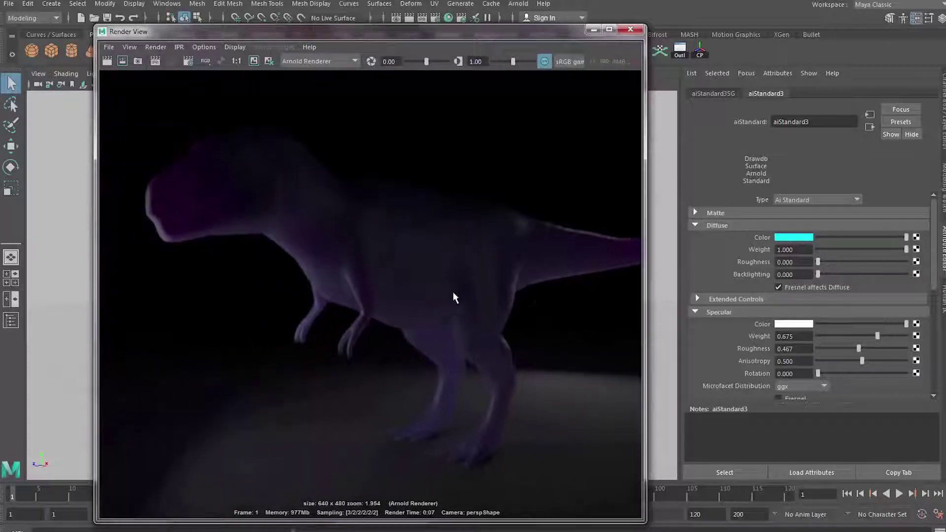
{"action": "scroll", "coordinate": [449, 294], "scroll_direction": "down", "scroll_amount": 2}
{"action": "scroll", "coordinate": [436, 291], "scroll_direction": "down", "scroll_amount": 1}
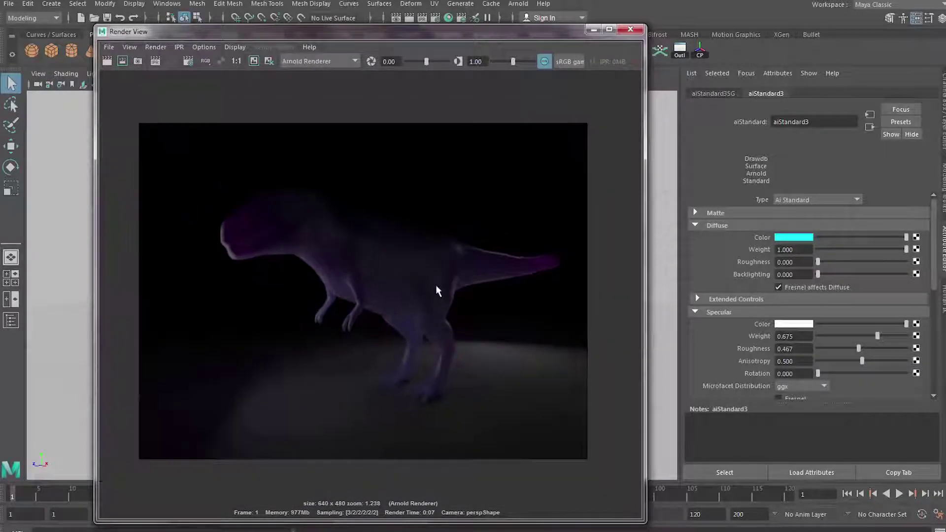
Step: Set the SSS samples to 4 in the Arnold render settings and close the settings window
{"action": "left_click_drag", "start_coordinate": [453, 30], "coordinate": [454, 39]}
{"action": "left_click", "coordinate": [436, 18]}
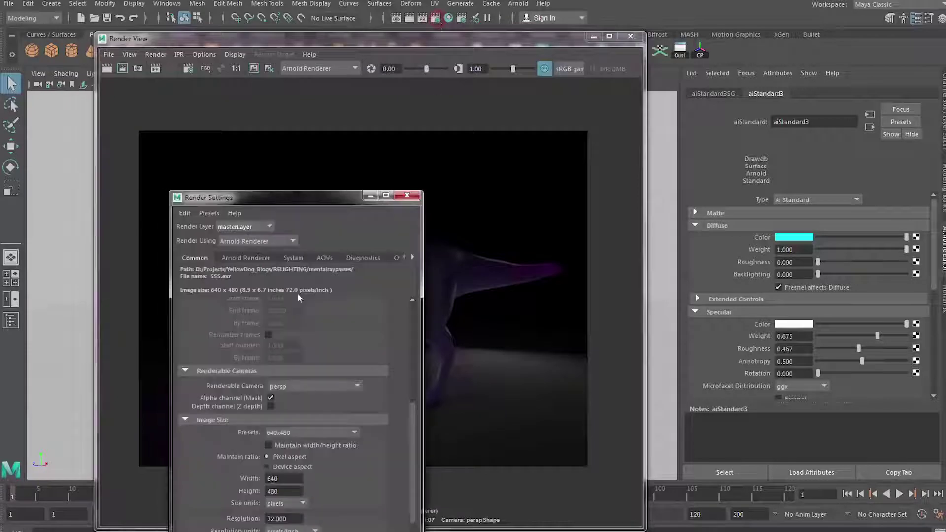
{"action": "left_click_drag", "start_coordinate": [279, 195], "coordinate": [449, 111]}
{"action": "left_click", "coordinate": [423, 175]}
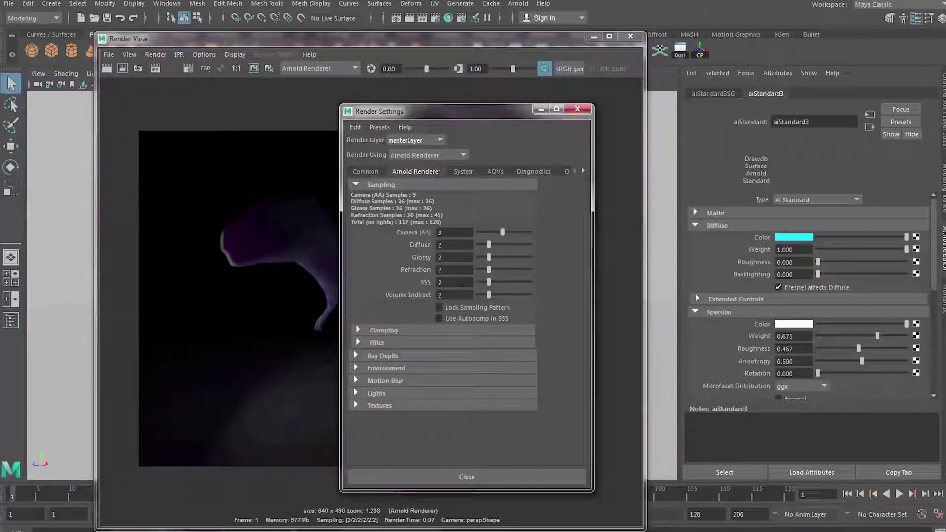
{"action": "type", "text": "4"}
{"action": "key", "text": "Return"}
{"action": "left_click", "coordinate": [577, 109]}
Step: Render the dinosaur frame again, examine the image quality and close the render window
{"action": "left_click", "coordinate": [107, 68]}
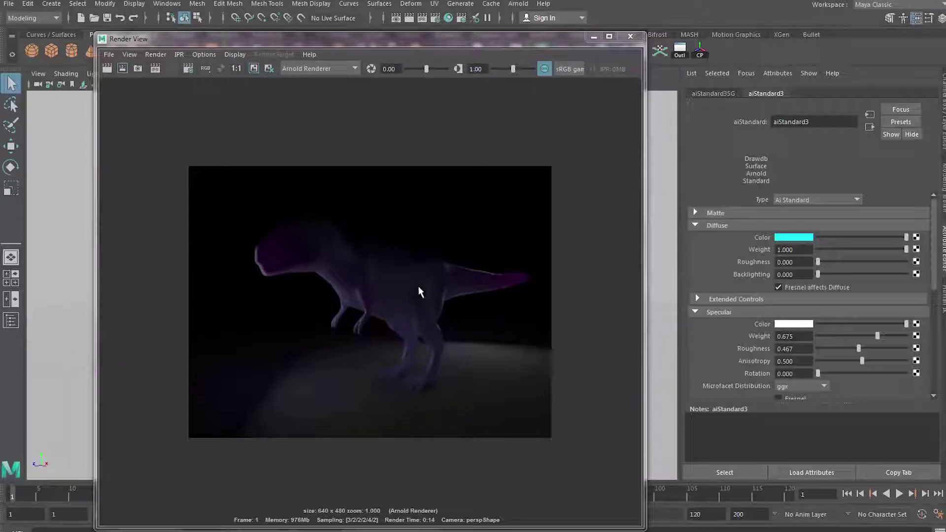
{"action": "right_click_drag", "start_coordinate": [413, 284], "coordinate": [433, 289], "text": "alt"}
{"action": "mouse_move", "coordinate": [433, 289]}
{"action": "middle_mouse_down", "text": "alt"}
{"action": "mouse_move", "coordinate": [340, 283]}
{"action": "mouse_move", "coordinate": [426, 293]}
{"action": "middle_mouse_up", "text": "alt"}
{"action": "scroll", "coordinate": [434, 297], "scroll_direction": "down", "scroll_amount": 3}
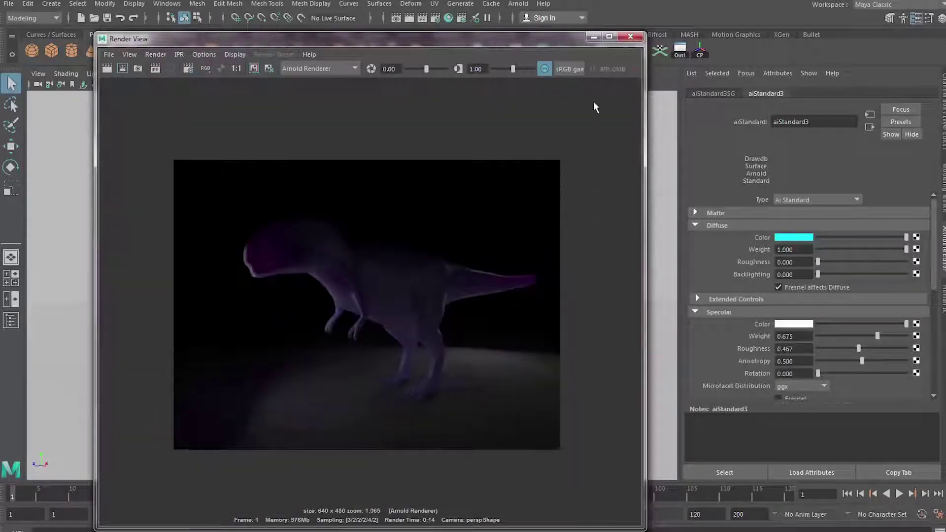
{"action": "left_click", "coordinate": [631, 38]}
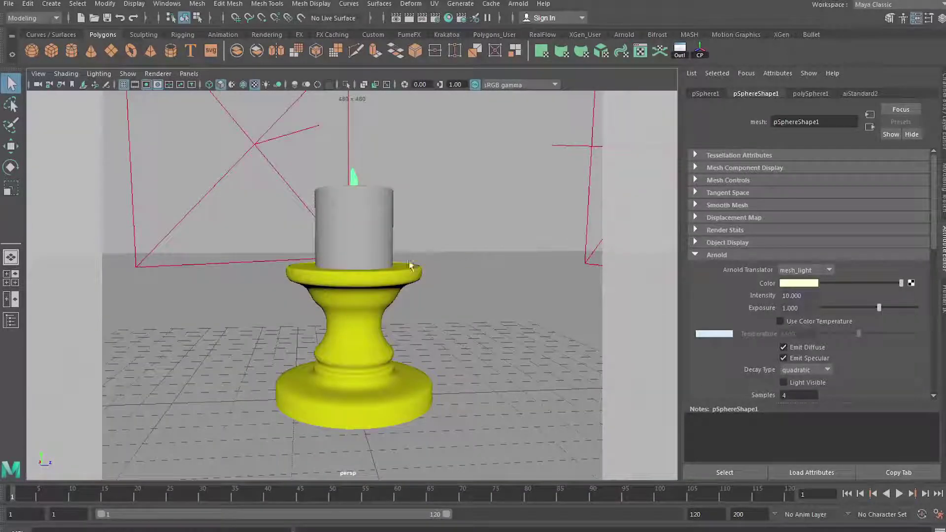
Step: Examine the candle, its flame and its holder from several angles
{"action": "left_click_drag", "start_coordinate": [410, 266], "coordinate": [364, 265], "text": "alt"}
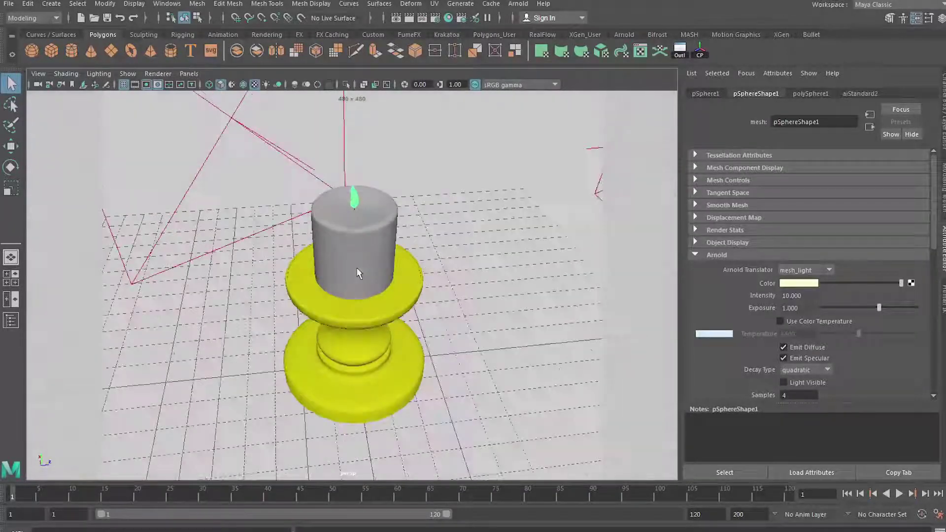
{"action": "right_click_drag", "start_coordinate": [363, 264], "coordinate": [338, 239], "text": "alt"}
{"action": "left_click_drag", "start_coordinate": [338, 239], "coordinate": [399, 192], "text": "alt"}
{"action": "left_click", "coordinate": [400, 198]}
{"action": "middle_click_drag", "start_coordinate": [394, 169], "coordinate": [405, 284], "text": "alt"}
{"action": "left_click_drag", "start_coordinate": [405, 284], "coordinate": [386, 268], "text": "alt"}
{"action": "right_click_drag", "start_coordinate": [438, 272], "coordinate": [333, 315], "text": "alt"}
{"action": "middle_click_drag", "start_coordinate": [330, 320], "coordinate": [342, 227], "text": "alt"}
{"action": "left_click_drag", "start_coordinate": [340, 221], "coordinate": [382, 204], "text": "alt"}
Step: Assign a new Arnold aiStandard material to the candle cylinder
{"action": "right_click_drag", "start_coordinate": [382, 204], "coordinate": [403, 476]}
{"action": "left_click", "coordinate": [349, 276]}
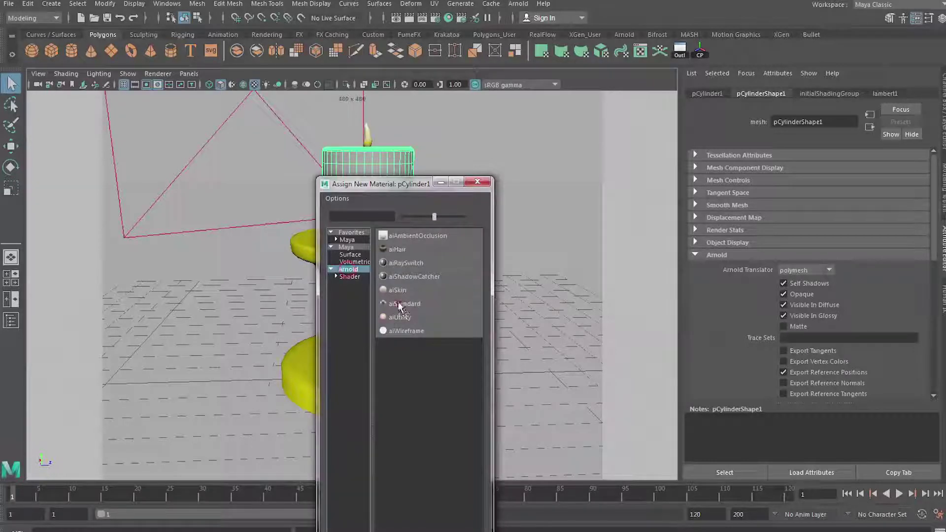
{"action": "left_click", "coordinate": [395, 303]}
Step: Set the candle material's diffuse color to pale yellow with saturation about 0.32 and its diffuse weight to 0
{"action": "left_click", "coordinate": [787, 238]}
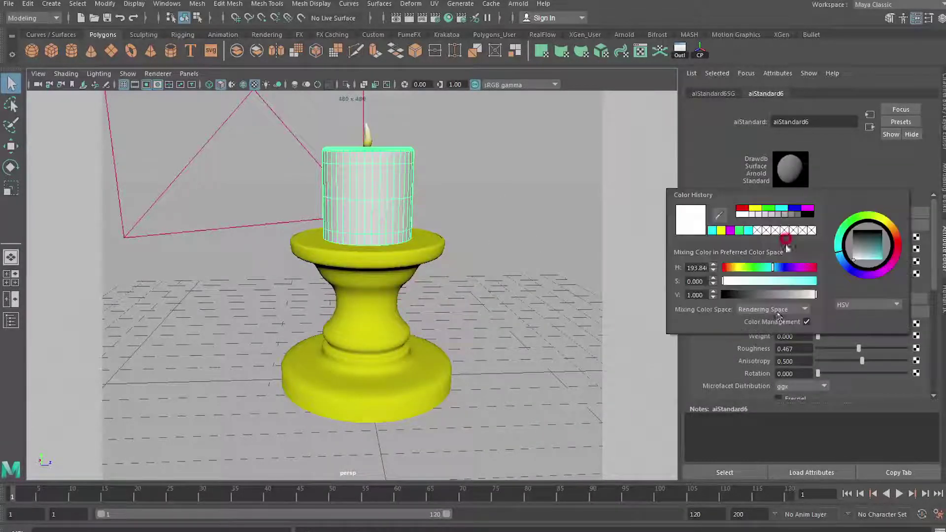
{"action": "left_click_drag", "start_coordinate": [762, 267], "coordinate": [738, 268]}
{"action": "left_click", "coordinate": [747, 281]}
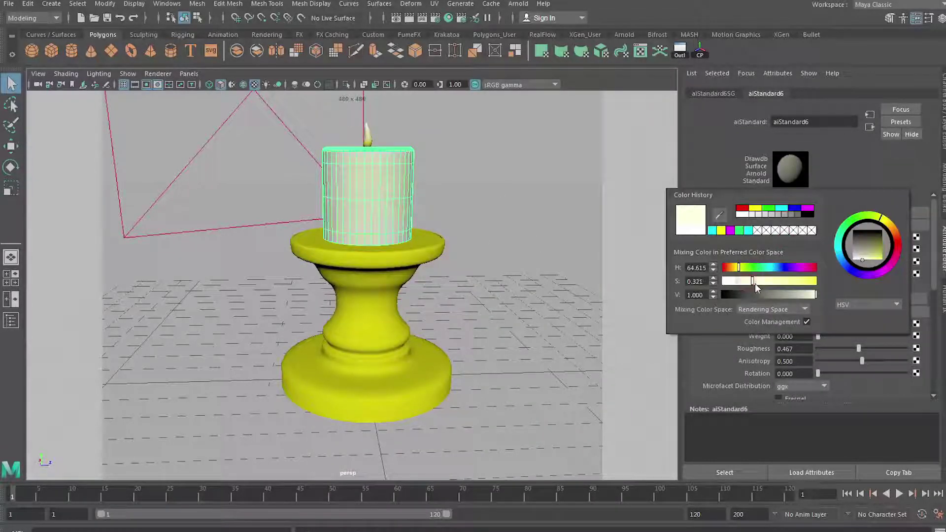
{"action": "left_click_drag", "start_coordinate": [850, 250], "coordinate": [811, 250]}
Step: Set the candle material's sub-surface scattering color to fully saturated yellow
{"action": "scroll", "coordinate": [731, 331], "scroll_direction": "down", "scroll_amount": 6}
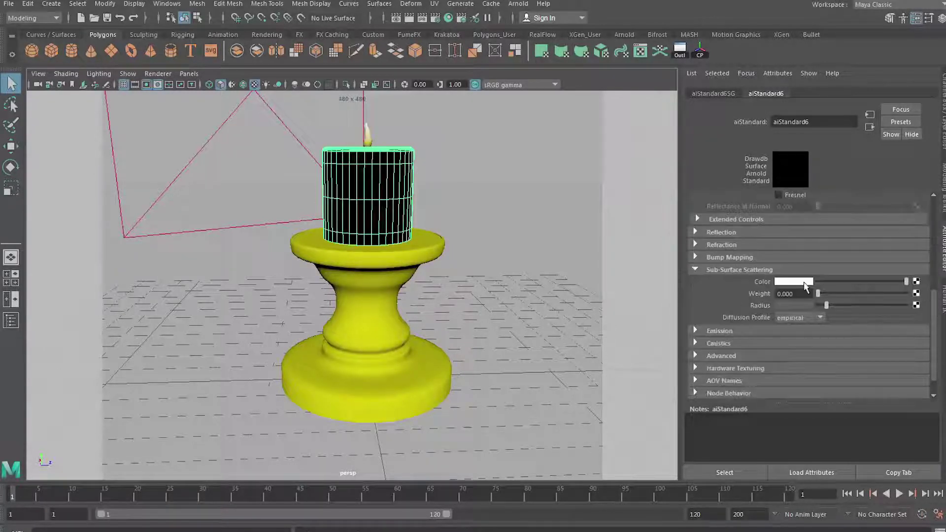
{"action": "left_click", "coordinate": [793, 283]}
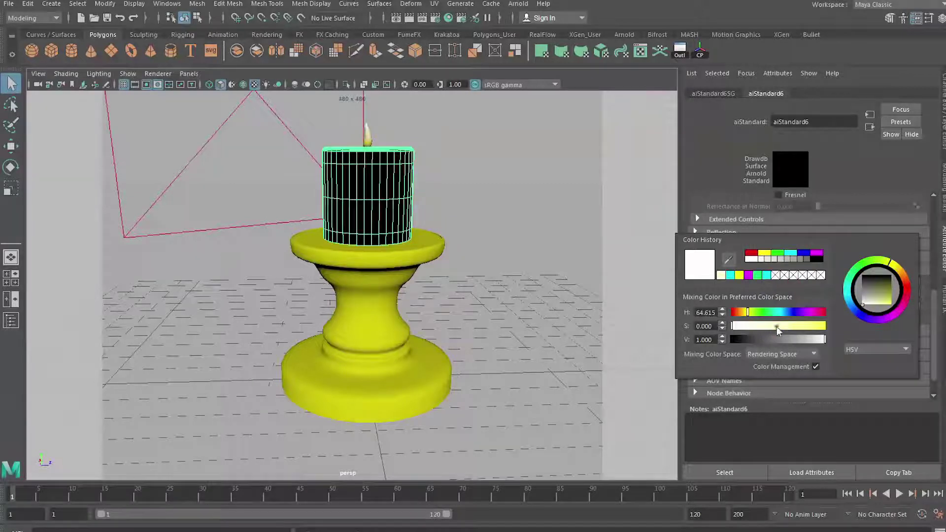
{"action": "left_click_drag", "start_coordinate": [775, 326], "coordinate": [827, 327]}
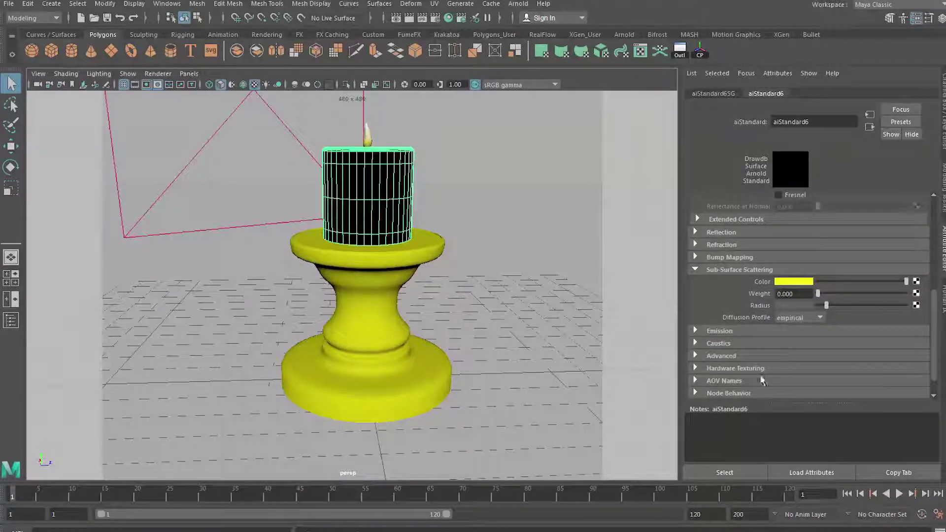
Step: Start an interactive Arnold render of the candle and raise its material's sub-surface scattering weight to 1
{"action": "left_click", "coordinate": [423, 18]}
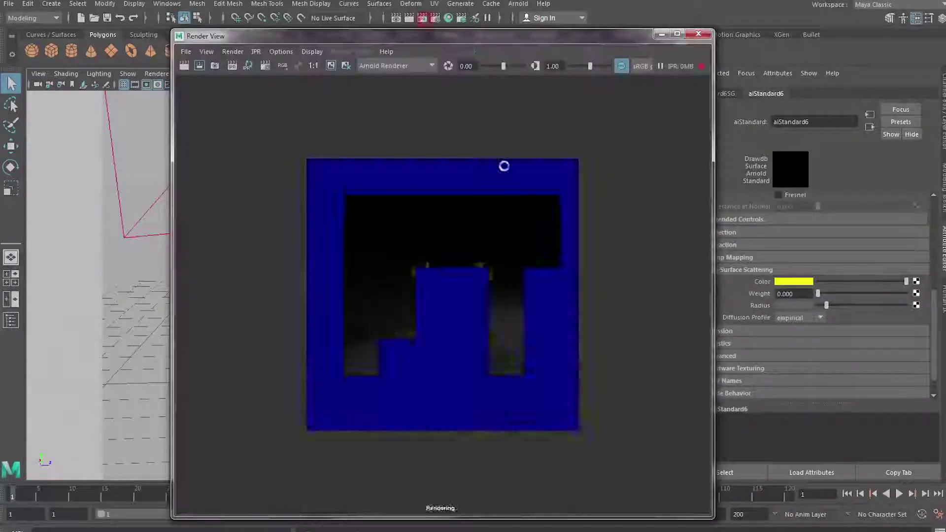
{"action": "scroll", "coordinate": [383, 226], "scroll_direction": "up", "scroll_amount": 5}
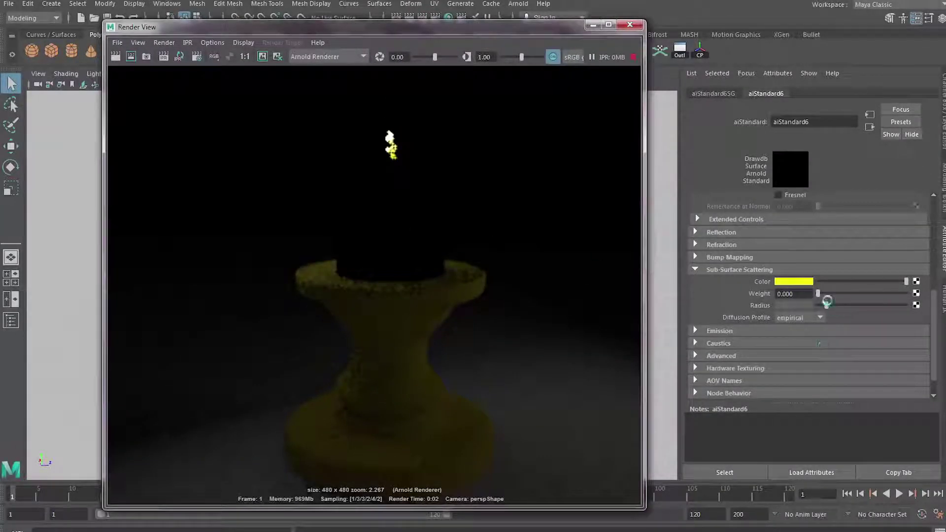
{"action": "left_click_drag", "start_coordinate": [824, 296], "coordinate": [928, 298]}
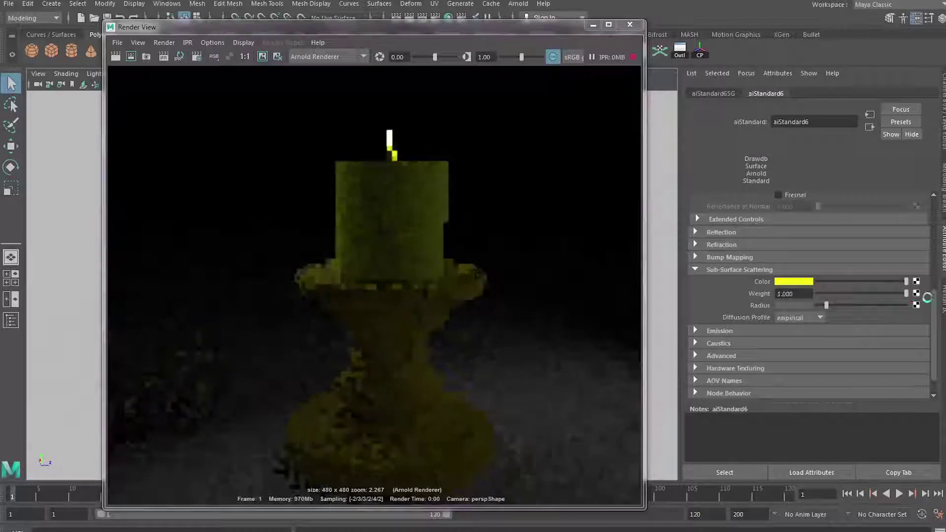
{"action": "left_click_drag", "start_coordinate": [430, 36], "coordinate": [400, 45]}
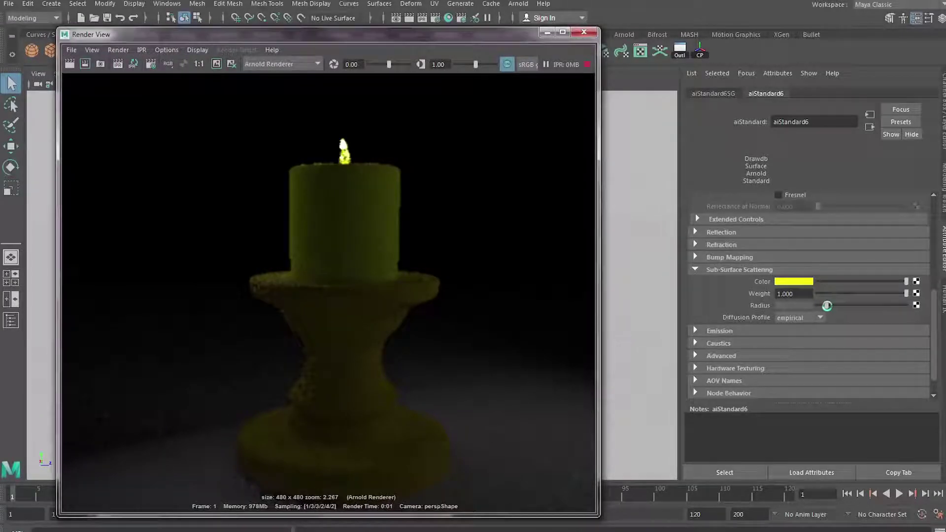
Step: Try the candle material's sub-surface scattering radius at pure white and at light grey, and reset its weight to 1
{"action": "left_click_drag", "start_coordinate": [827, 306], "coordinate": [911, 312]}
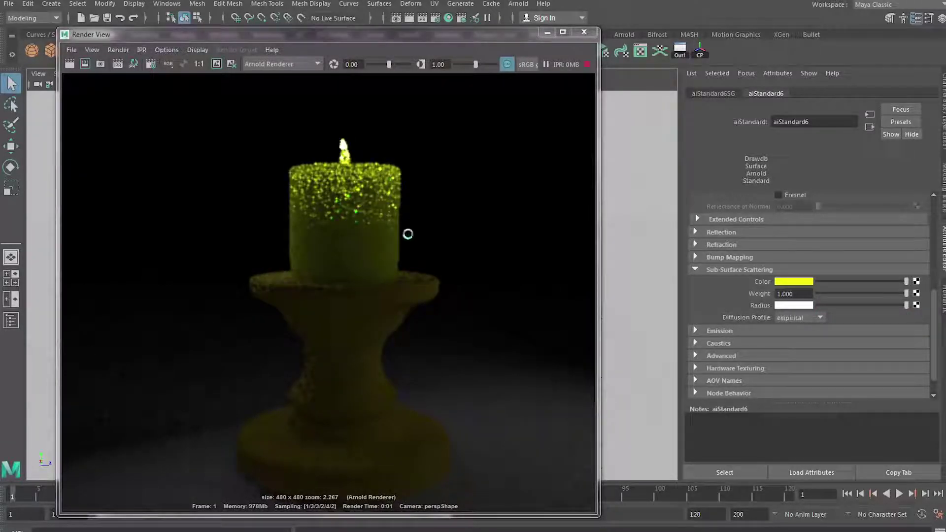
{"action": "scroll", "coordinate": [445, 235], "scroll_direction": "down", "scroll_amount": 2}
{"action": "left_click_drag", "start_coordinate": [890, 306], "coordinate": [871, 305]}
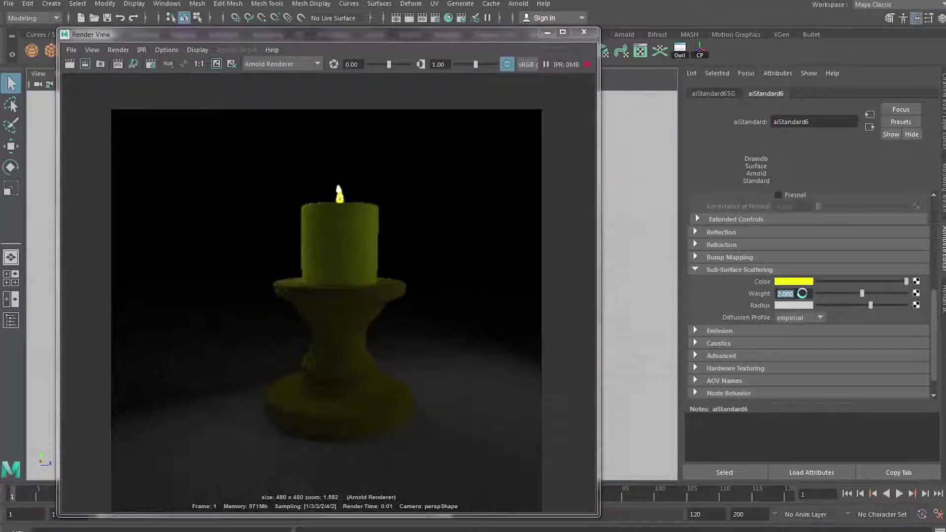
{"action": "key", "text": "Return"}
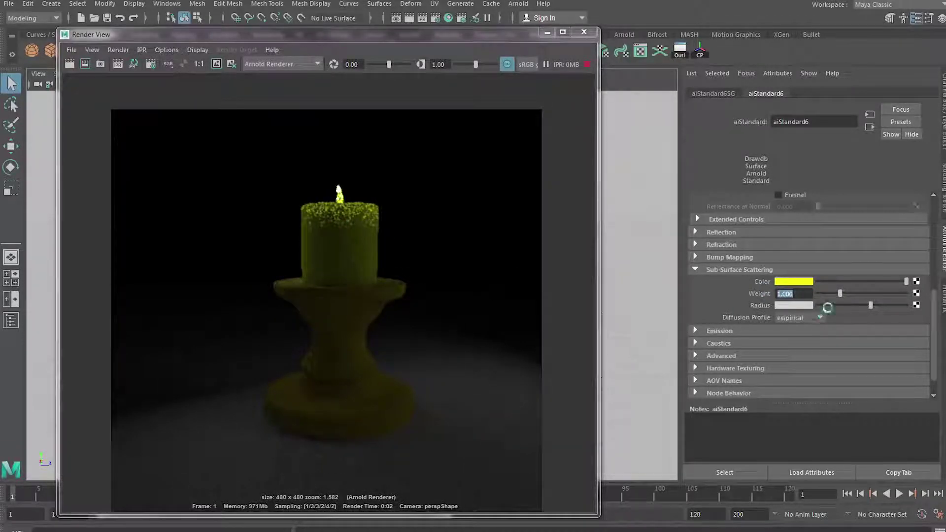
Step: Compare the candle's scattering in the interactive render with the material's radius at mid grey and at pure white
{"action": "left_click_drag", "start_coordinate": [871, 306], "coordinate": [841, 303]}
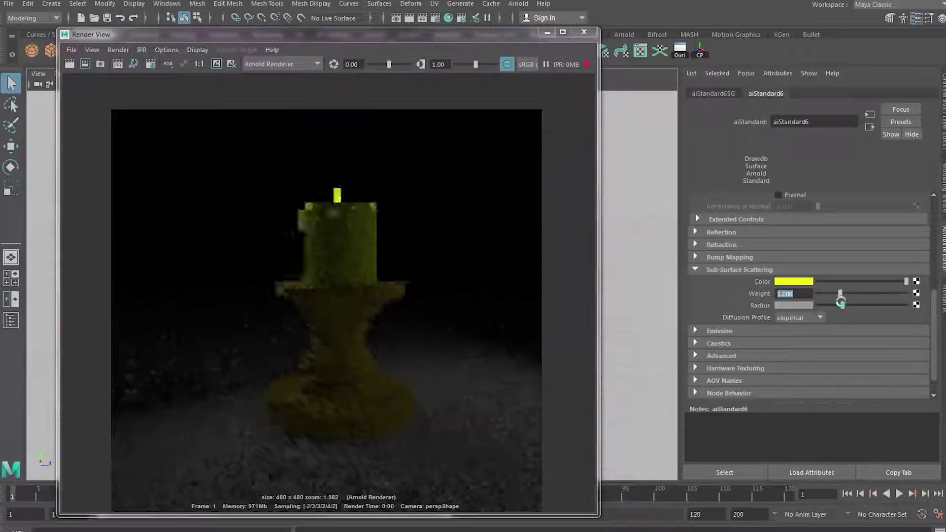
{"action": "scroll", "coordinate": [321, 207], "scroll_direction": "up", "scroll_amount": 2}
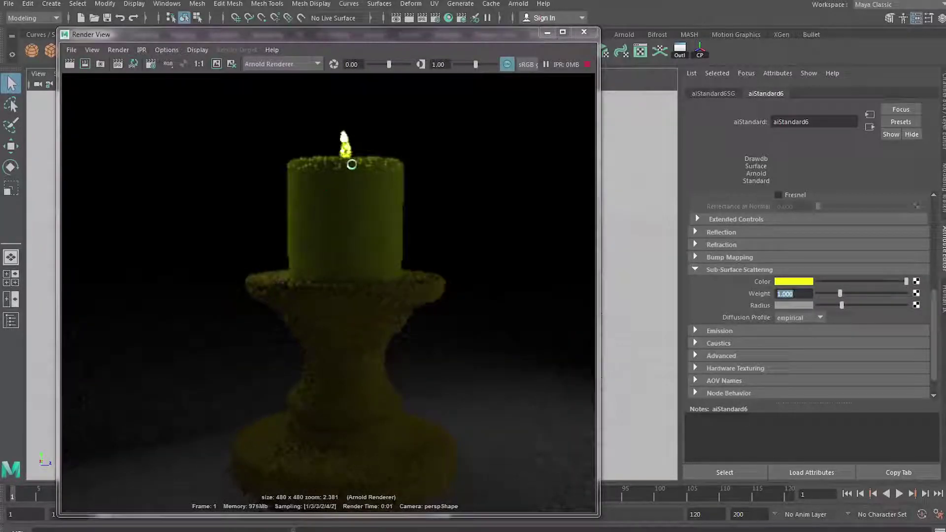
{"action": "left_click_drag", "start_coordinate": [843, 305], "coordinate": [922, 307]}
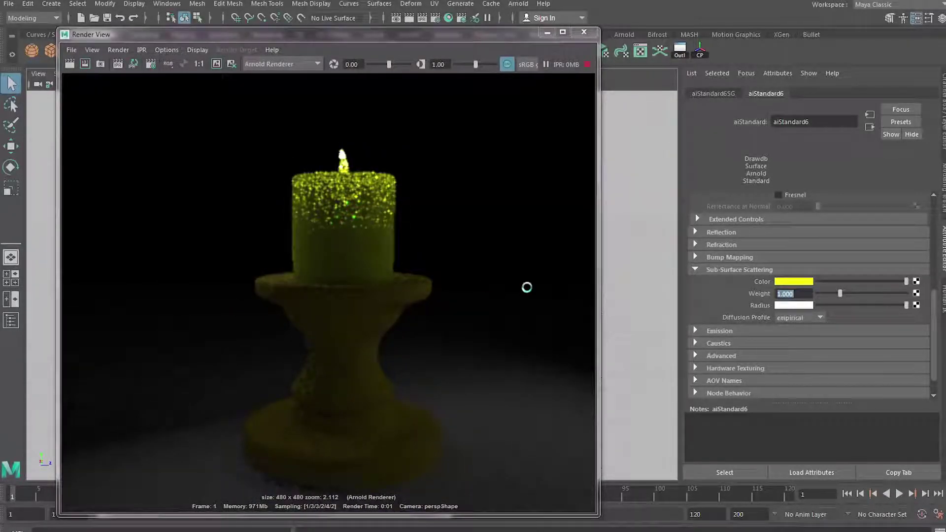
{"action": "scroll", "coordinate": [427, 279], "scroll_direction": "down", "scroll_amount": 3}
{"action": "middle_click_drag", "start_coordinate": [417, 308], "coordinate": [417, 275], "text": "alt"}
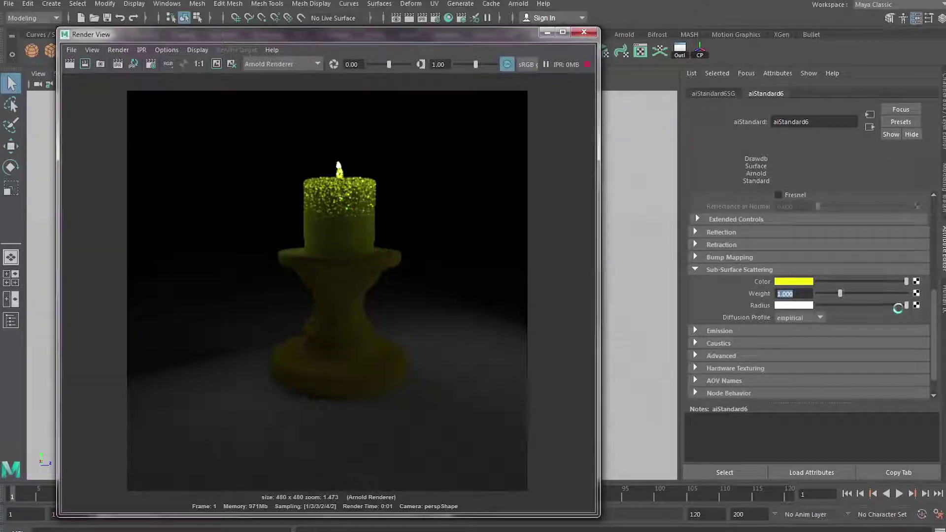
{"action": "left_click_drag", "start_coordinate": [473, 34], "coordinate": [481, 39]}
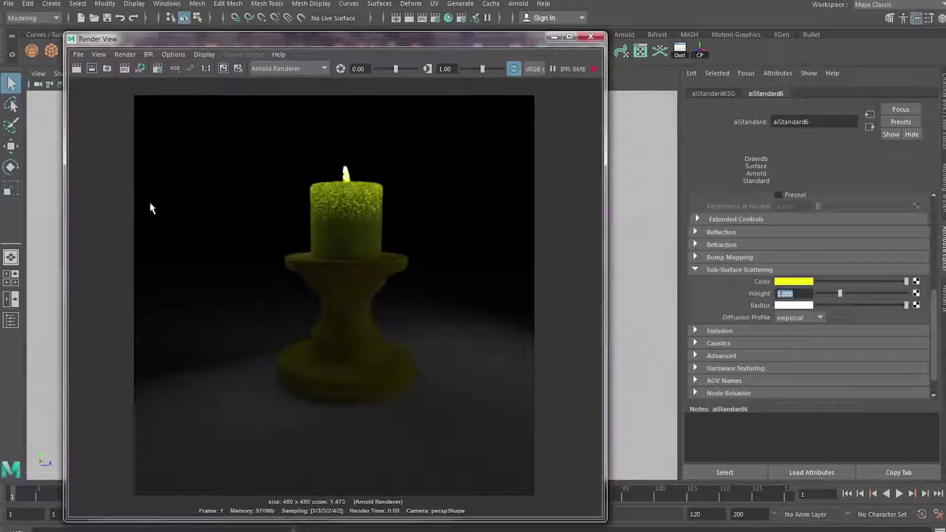
Step: Set the candle material's sub-surface scattering radius to light grey and render the full frame to inspect the candle
{"action": "left_click", "coordinate": [865, 305]}
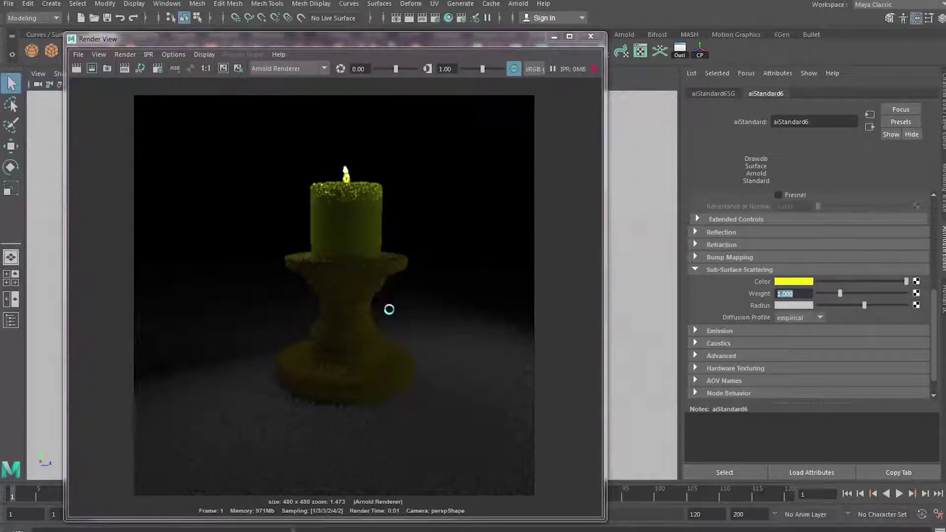
{"action": "left_click", "coordinate": [76, 68]}
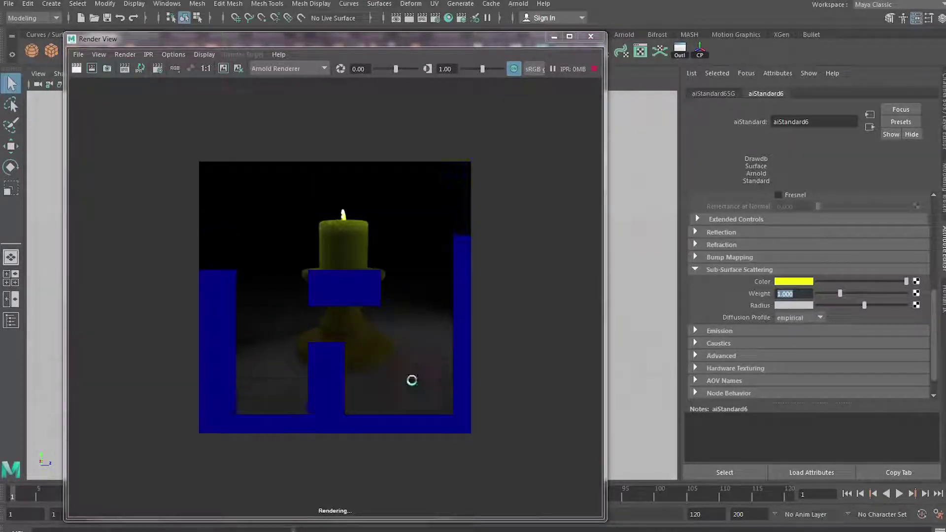
{"action": "scroll", "coordinate": [377, 260], "scroll_direction": "up", "scroll_amount": 5}
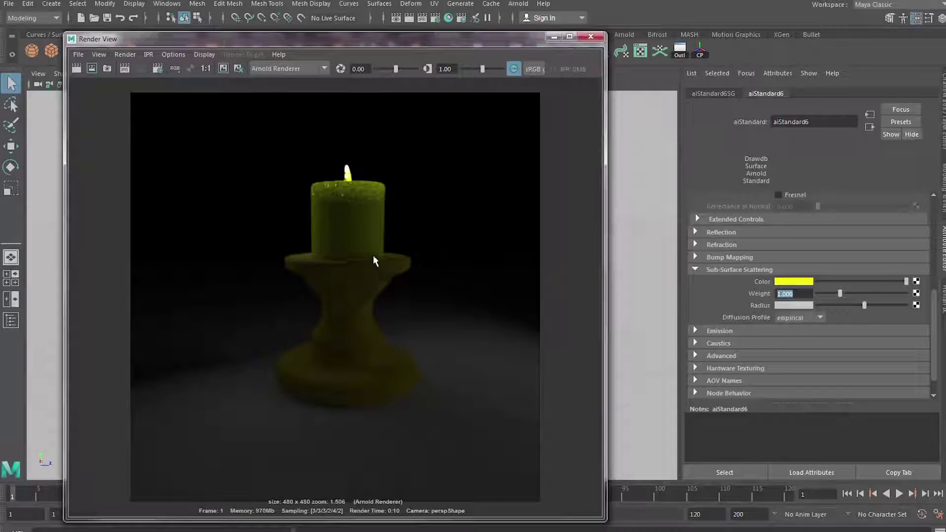
{"action": "scroll", "coordinate": [414, 268], "scroll_direction": "down", "scroll_amount": 3}
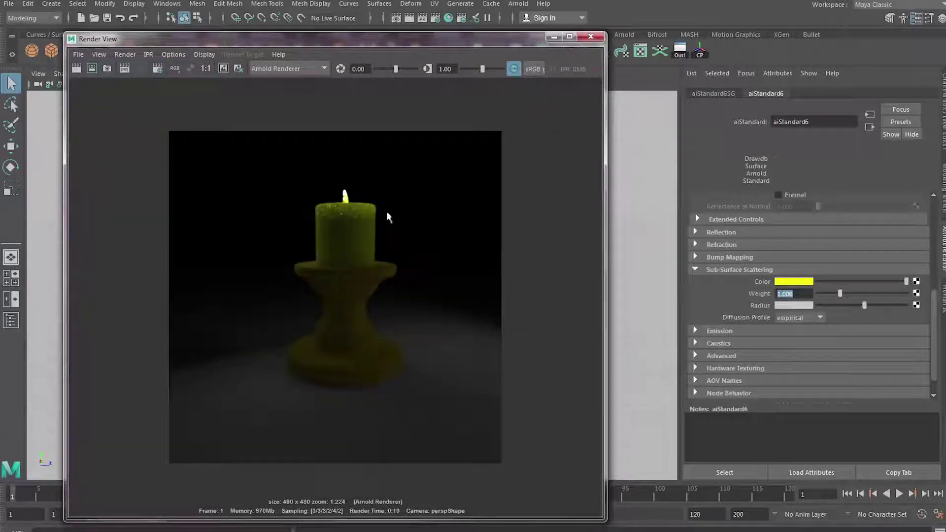
{"action": "left_click_drag", "start_coordinate": [402, 47], "coordinate": [421, 60]}
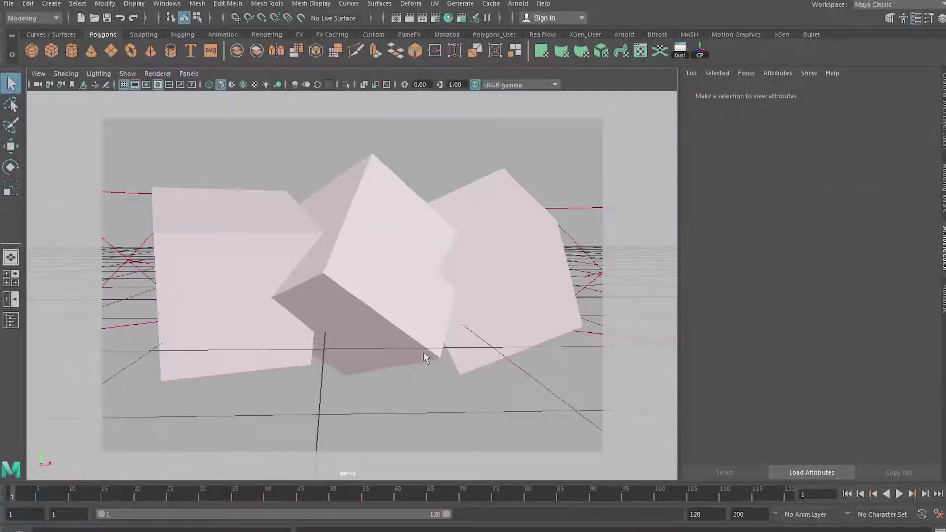
Step: Render the three intersecting cubes with Arnold to inspect how their sub-surface scattering behaves where they overlap
{"action": "mouse_move", "coordinate": [482, 279]}
{"action": "left_mouse_down", "text": "alt"}
{"action": "mouse_move", "coordinate": [445, 283]}
{"action": "mouse_move", "coordinate": [427, 300]}
{"action": "mouse_move", "coordinate": [473, 293]}
{"action": "mouse_move", "coordinate": [454, 288]}
{"action": "mouse_move", "coordinate": [467, 281]}
{"action": "left_mouse_up", "text": "alt"}
{"action": "left_click", "coordinate": [473, 294]}
{"action": "left_click", "coordinate": [349, 294]}
{"action": "left_click", "coordinate": [235, 275]}
{"action": "left_click_drag", "start_coordinate": [409, 281], "coordinate": [421, 277], "text": "alt"}
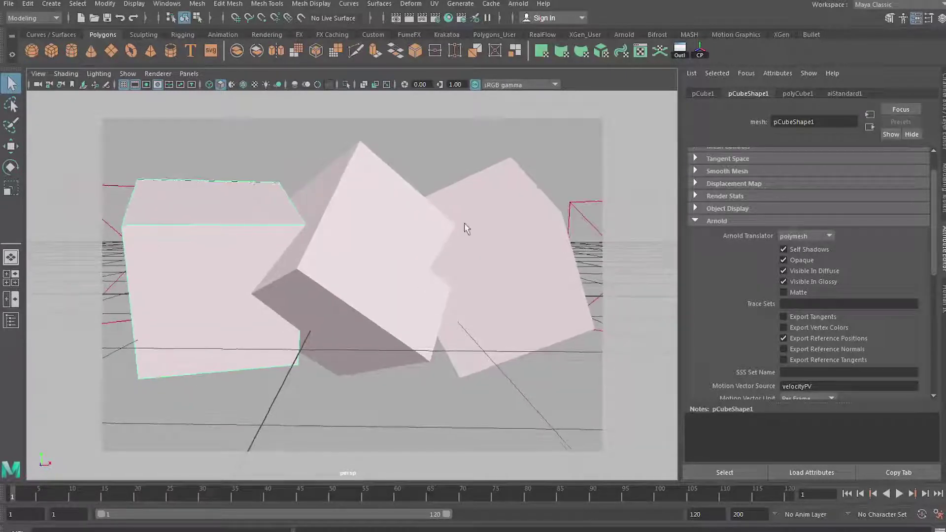
{"action": "left_click", "coordinate": [409, 17]}
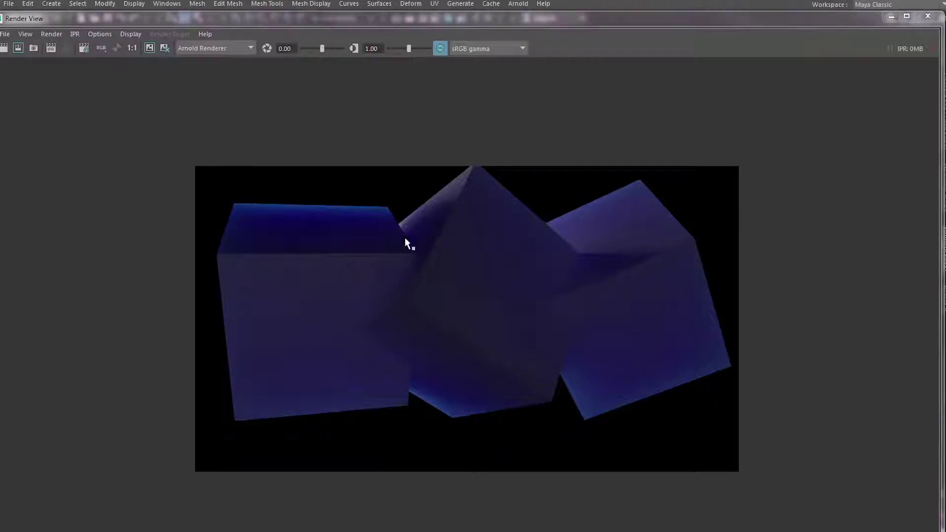
{"action": "left_click_drag", "start_coordinate": [510, 21], "coordinate": [513, 14]}
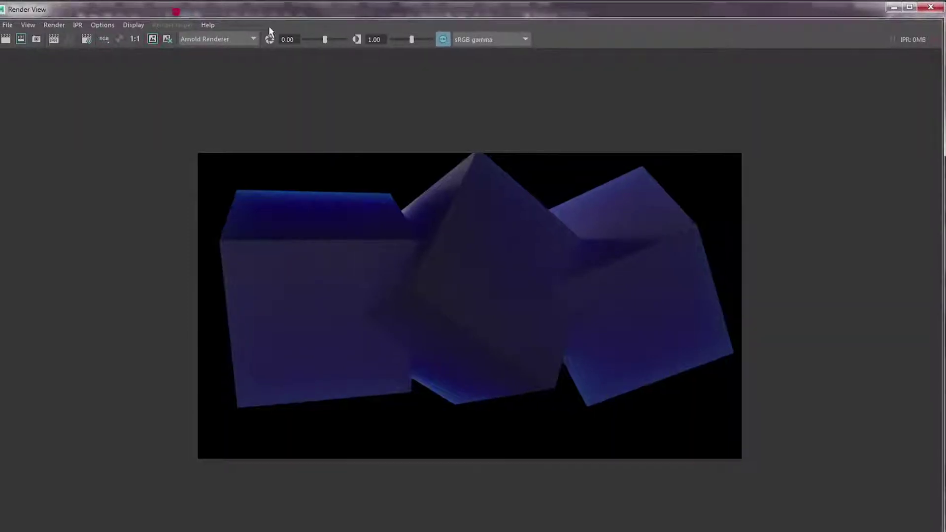
{"action": "left_click", "coordinate": [892, 7]}
Step: Set the Arnold SSS Set Name of the right-hand cube's shape to SSS_Set_1 and copy that name
{"action": "left_click", "coordinate": [498, 205]}
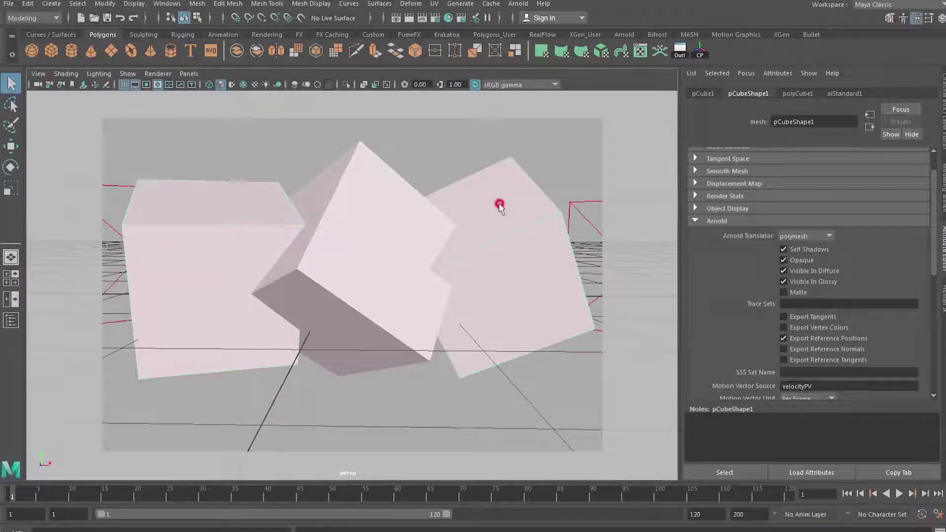
{"action": "left_click", "coordinate": [704, 93]}
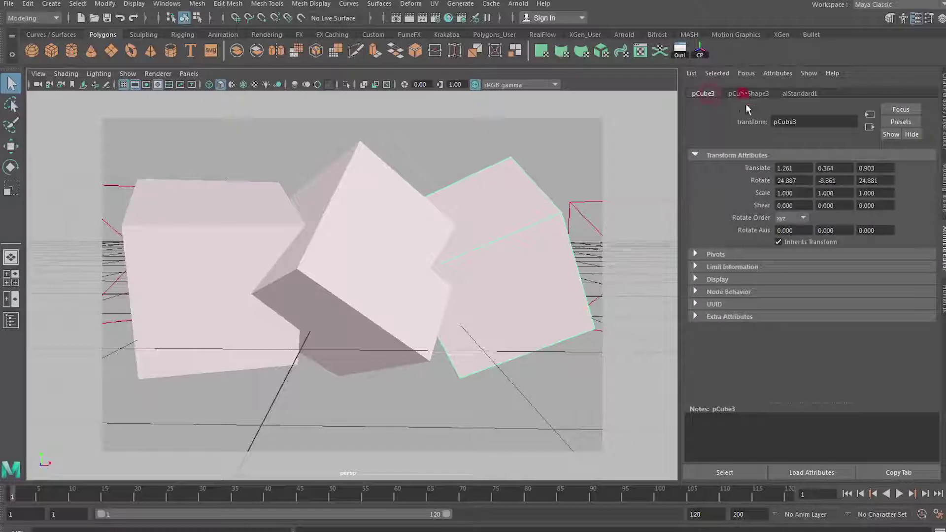
{"action": "left_click", "coordinate": [748, 94]}
{"action": "scroll", "coordinate": [756, 367], "scroll_direction": "down", "scroll_amount": 3}
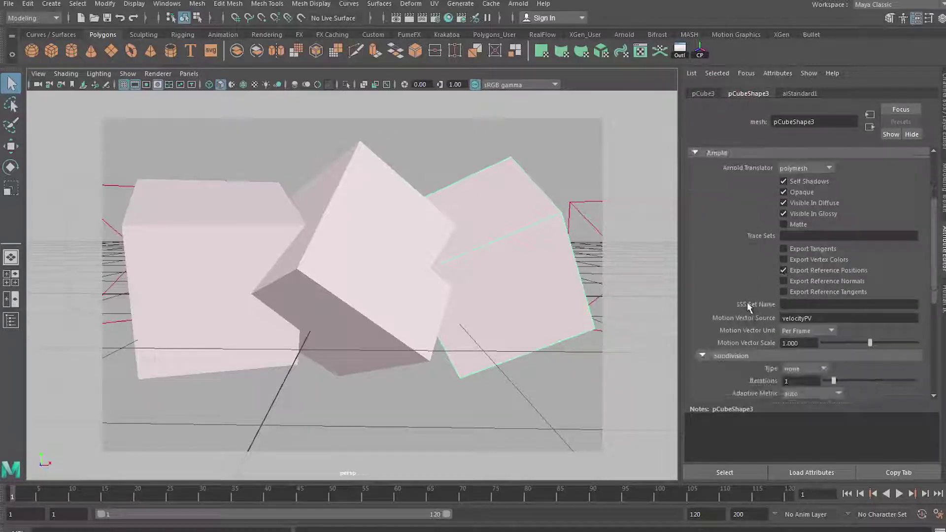
{"action": "left_click", "coordinate": [723, 152]}
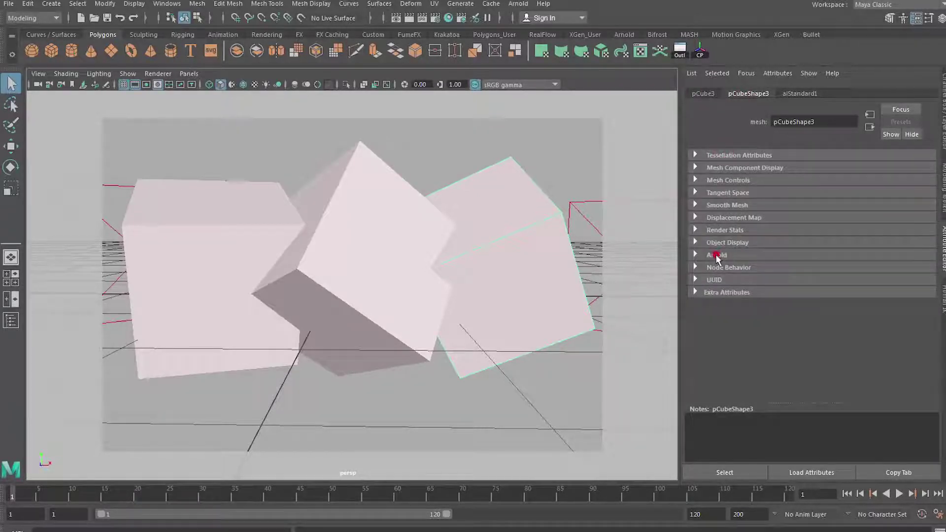
{"action": "left_click", "coordinate": [716, 256]}
{"action": "scroll", "coordinate": [738, 324], "scroll_direction": "down", "scroll_amount": 3}
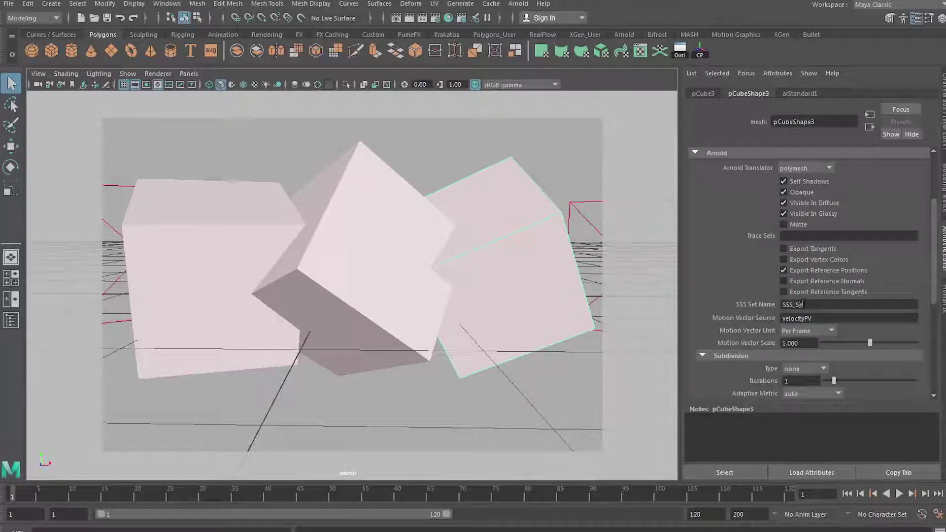
{"action": "left_click_drag", "start_coordinate": [819, 305], "coordinate": [777, 306]}
{"action": "key", "text": "ctrl+c"}
Step: Apply the copied SSS set name SSS_Set_1 to the left-hand cube's shape
{"action": "left_click", "coordinate": [376, 282]}
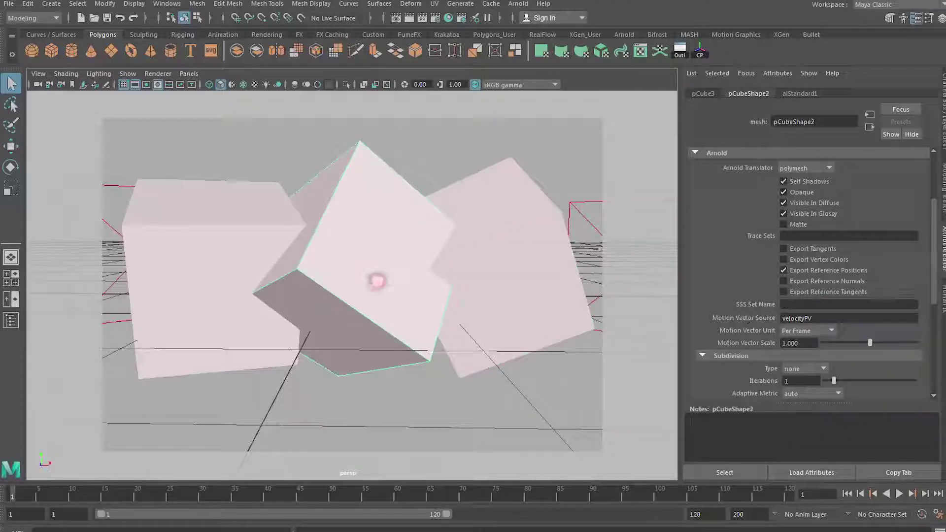
{"action": "left_click", "coordinate": [265, 281]}
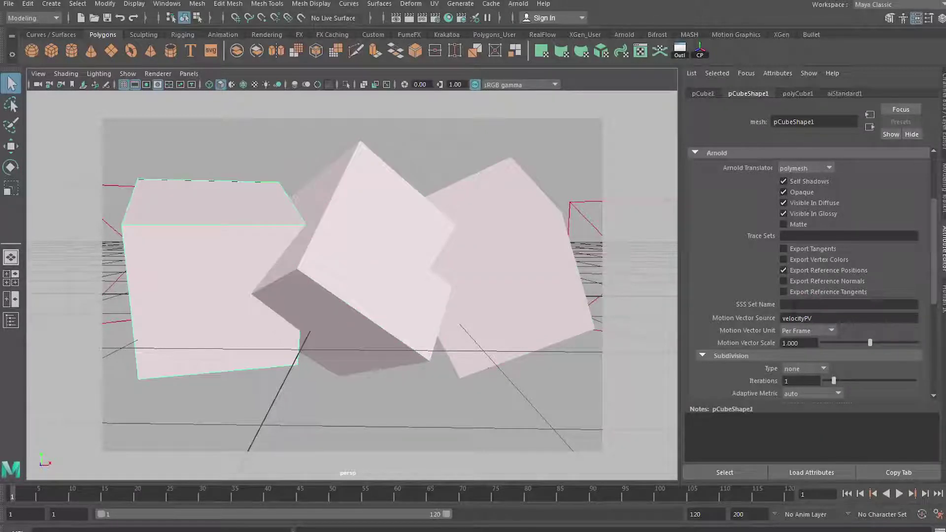
{"action": "key", "text": "ctrl+v"}
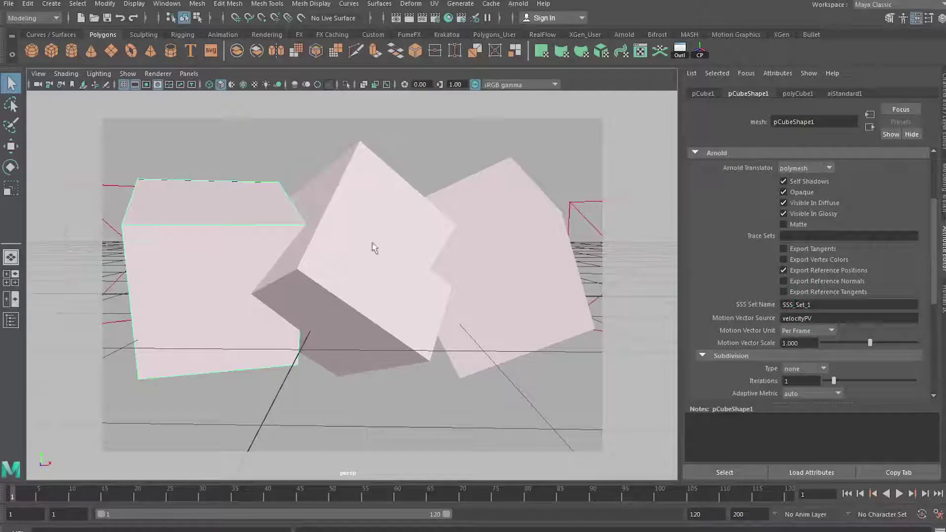
Step: Render the three cubes again with Arnold to examine the scattering across their intersections with the SSS set applied
{"action": "left_click", "coordinate": [409, 19]}
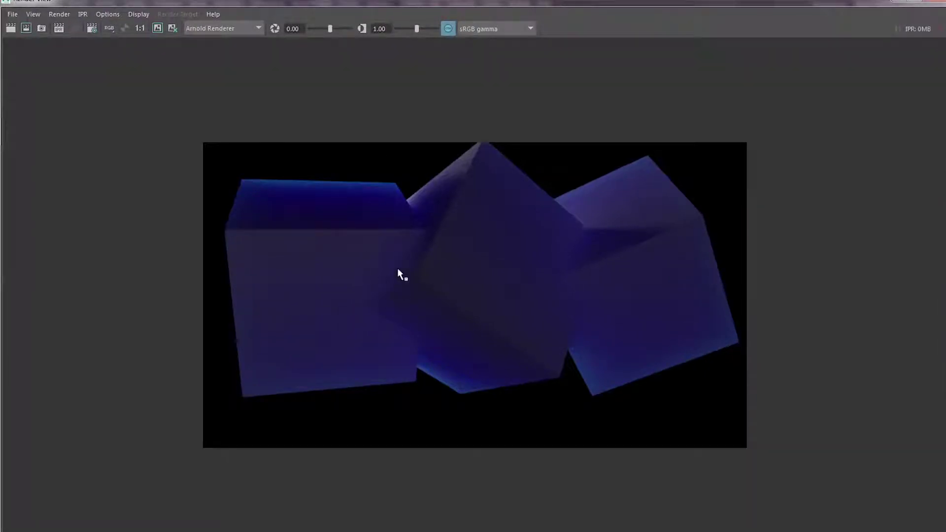
{"action": "left_click", "coordinate": [159, 29]}
{"action": "double_click", "coordinate": [192, 3]}
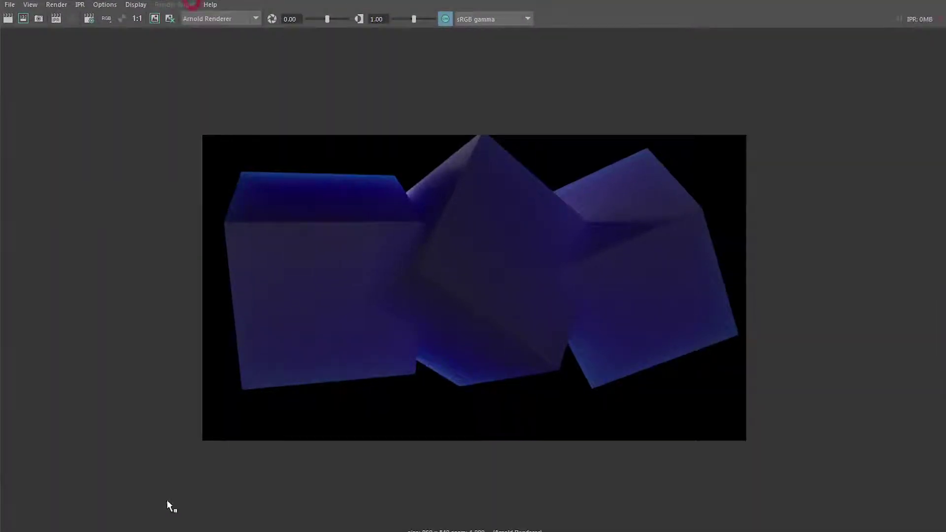